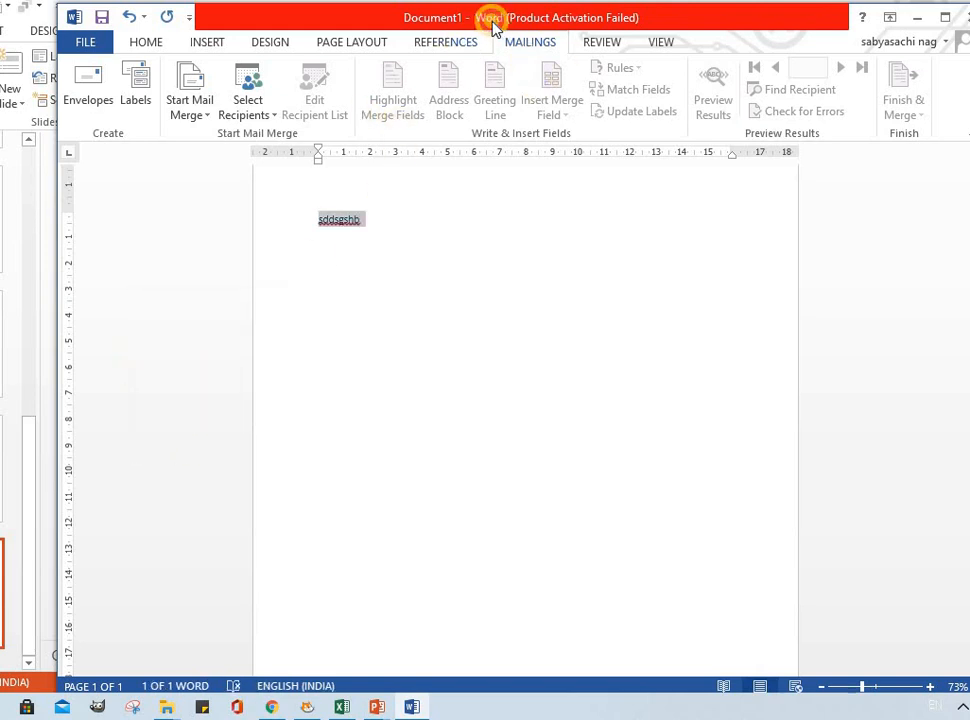
Step: Open the Envelopes dialog and replace the delivery address with ranchi
drag(494, 22, 460, 72)
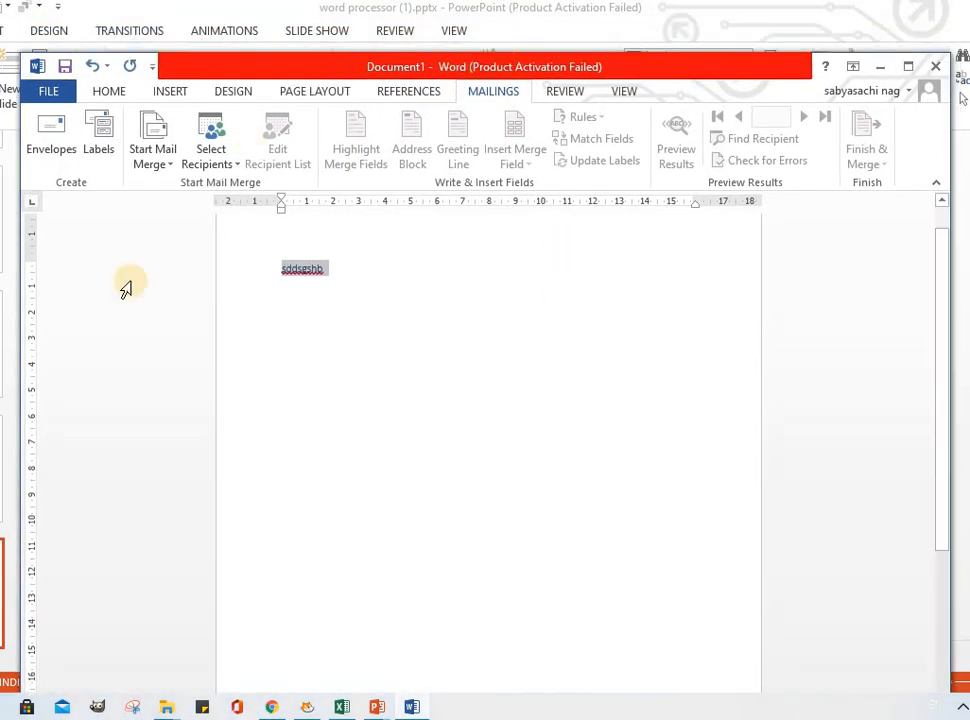
drag(336, 67, 340, 52)
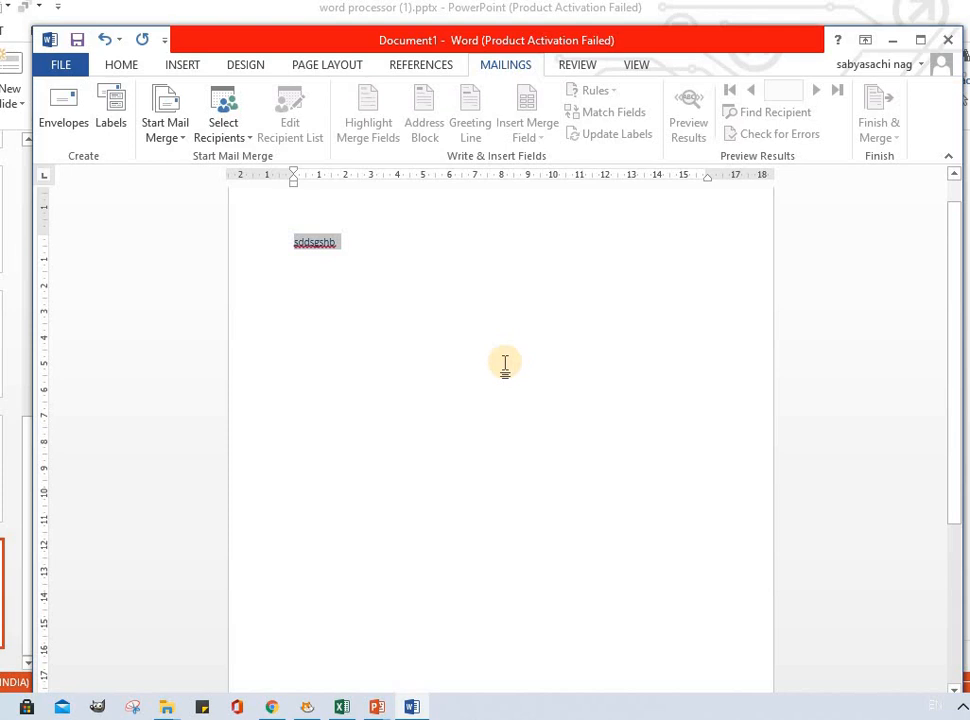
key(alt)
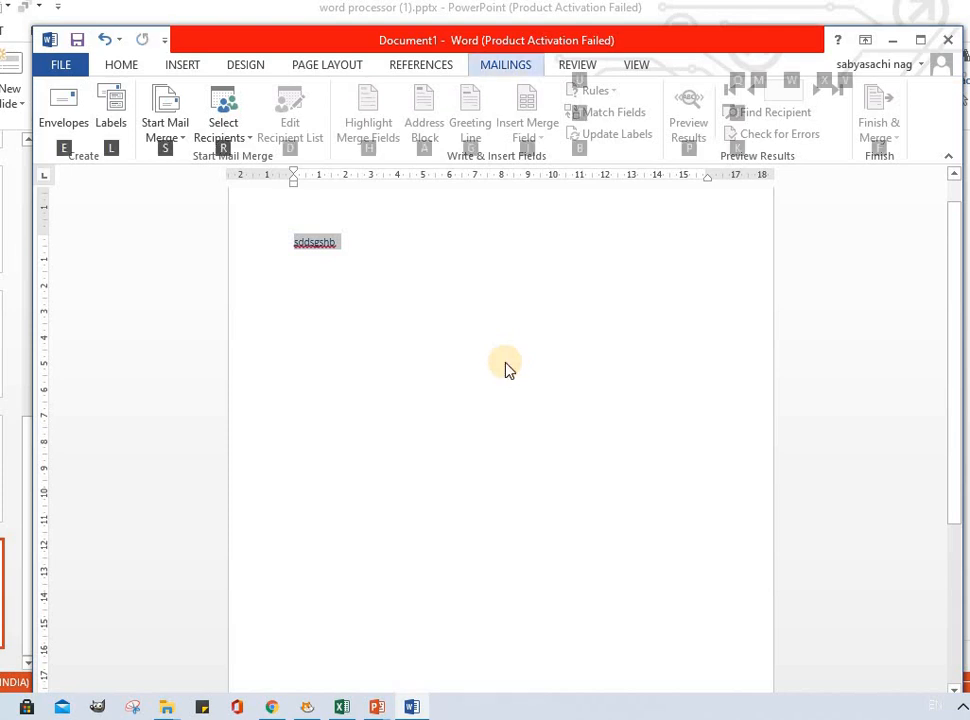
click(63, 129)
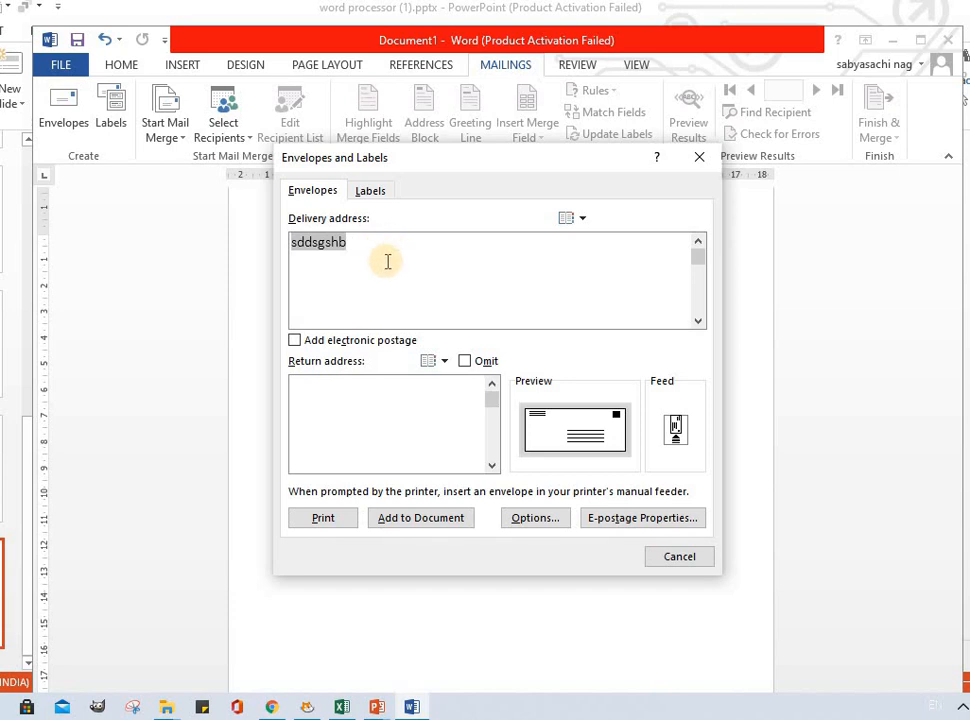
key(BackSpace)
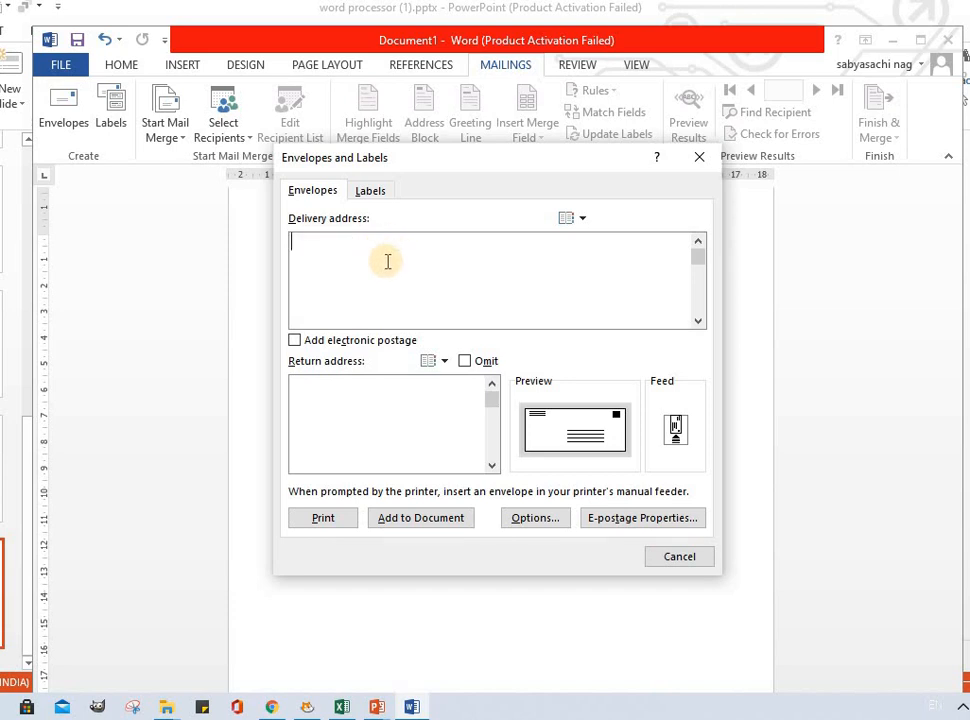
text(ranchi)
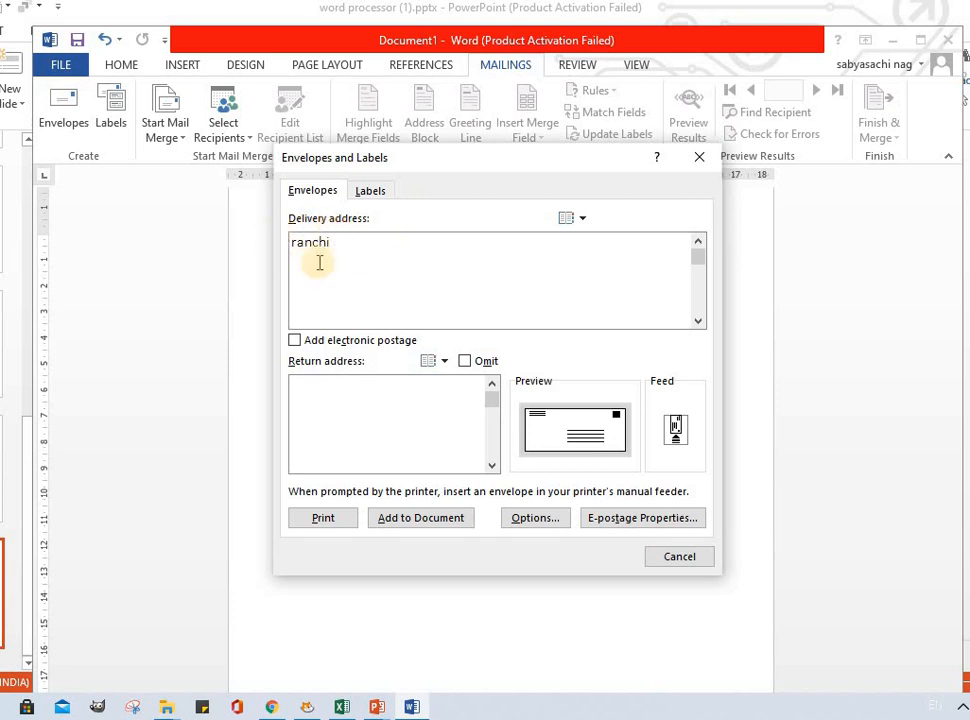
Step: Enter jsr as the envelope's return address
click(326, 391)
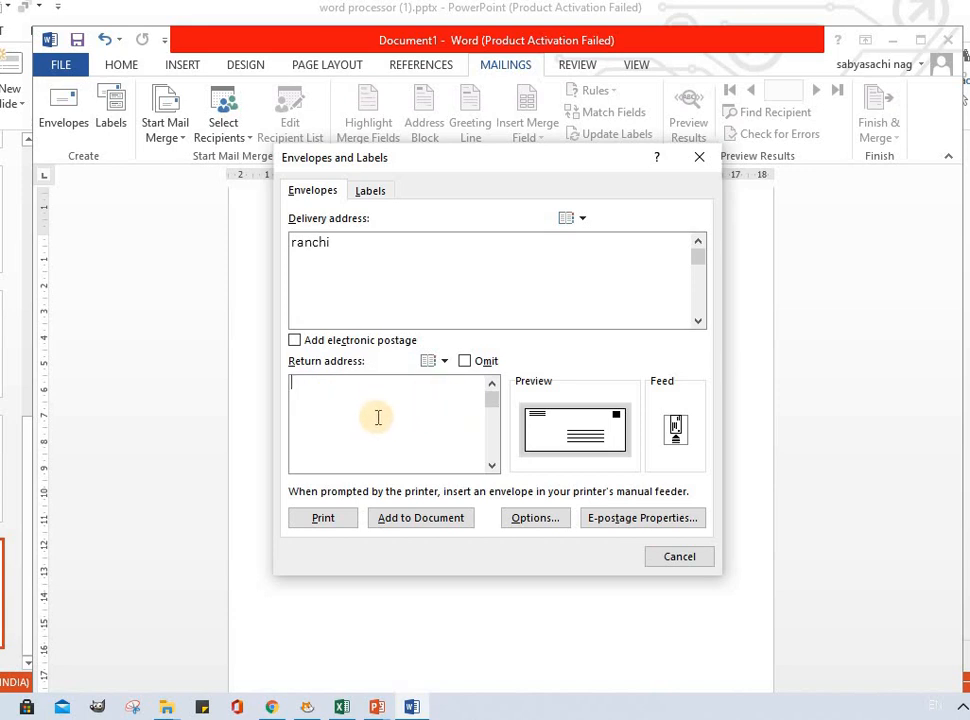
text(jh)
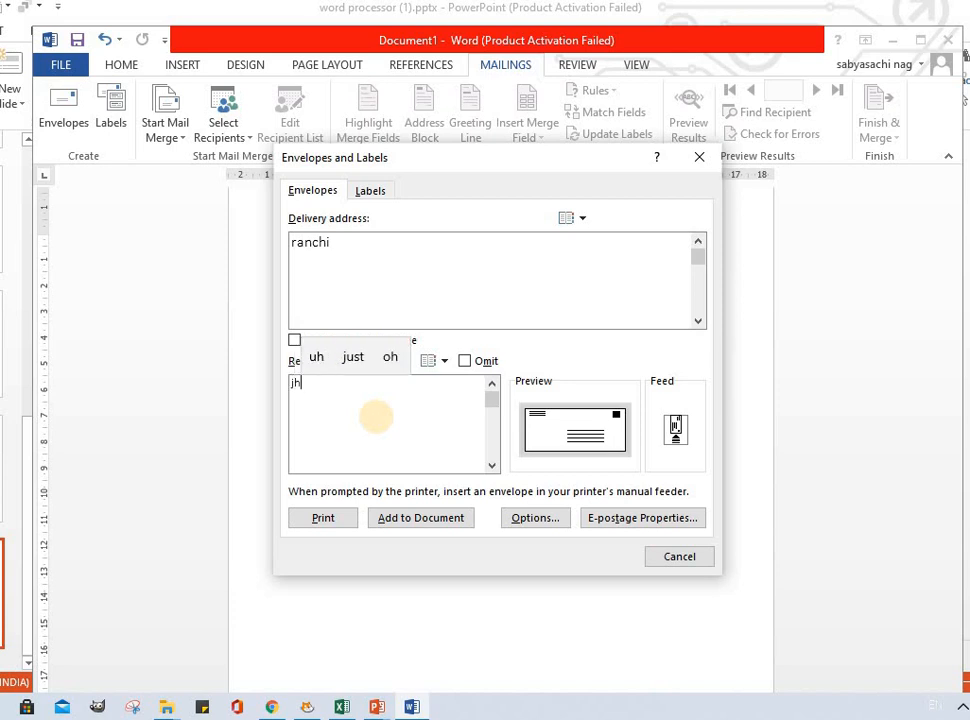
text(am)
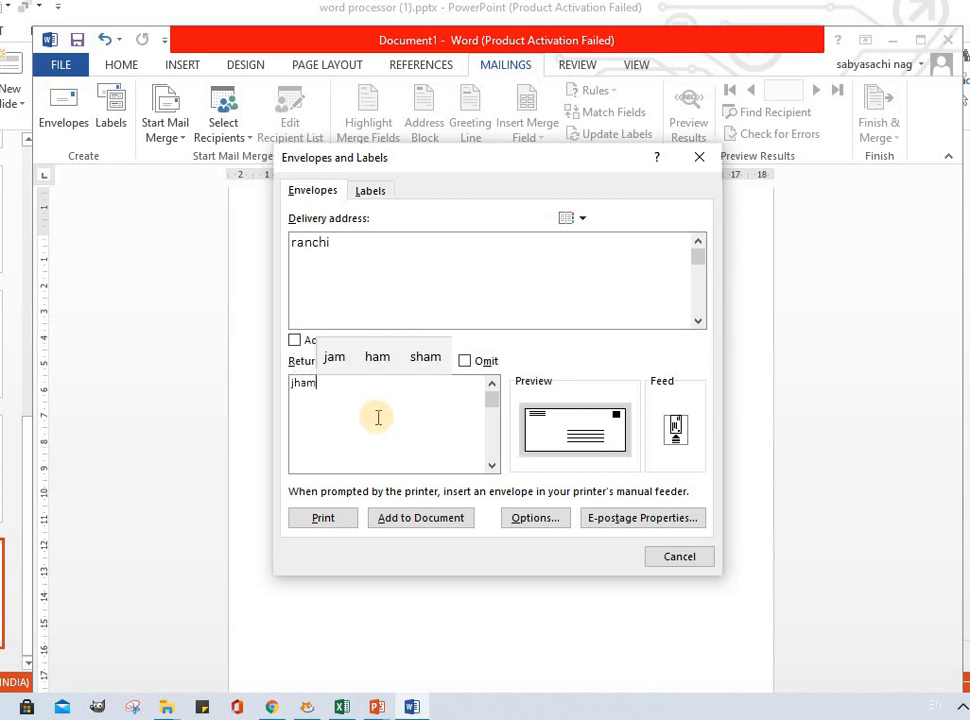
text(sher)
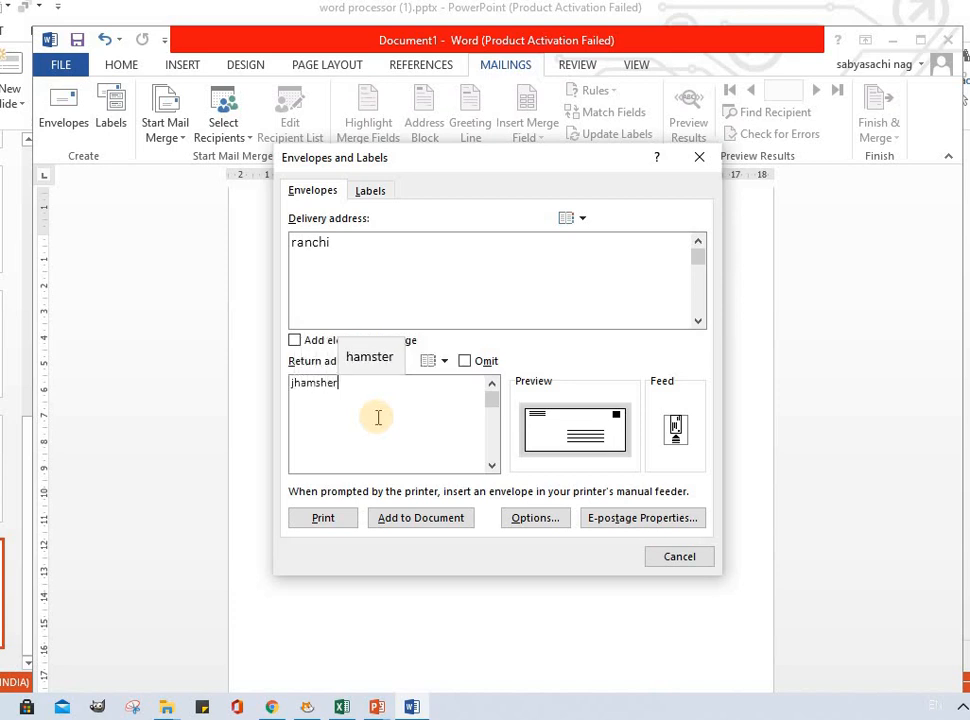
key(BackSpace)
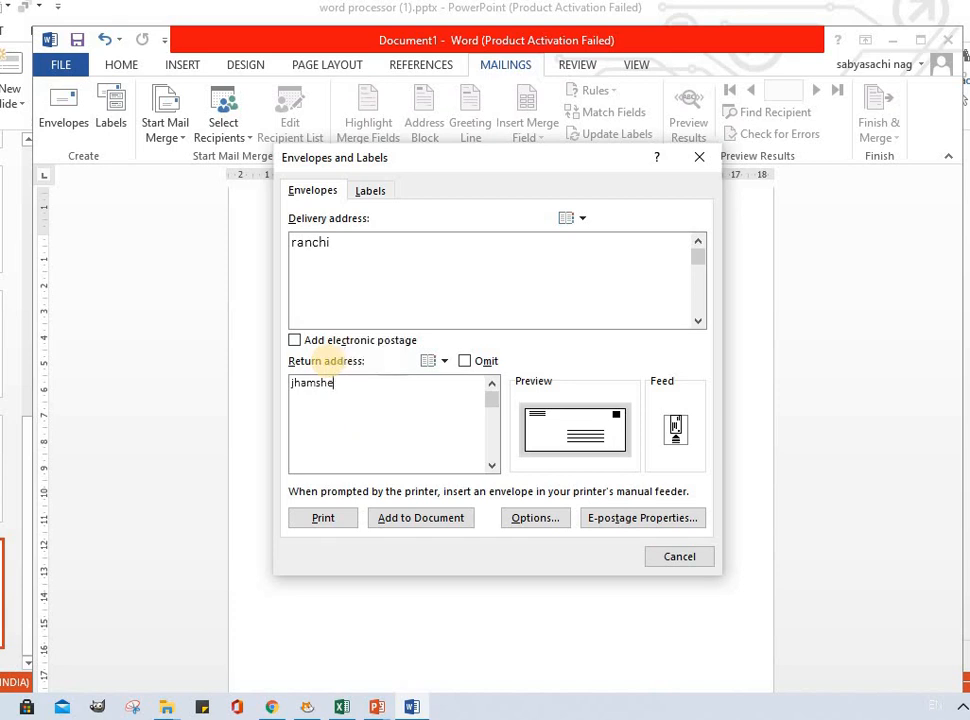
text(js)
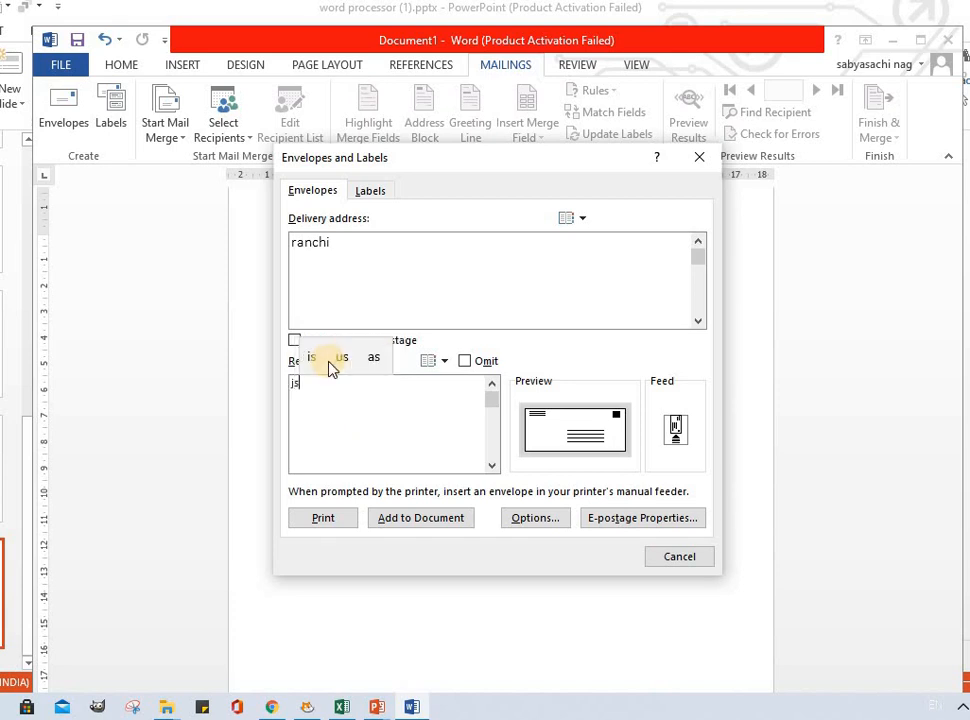
text(tr)
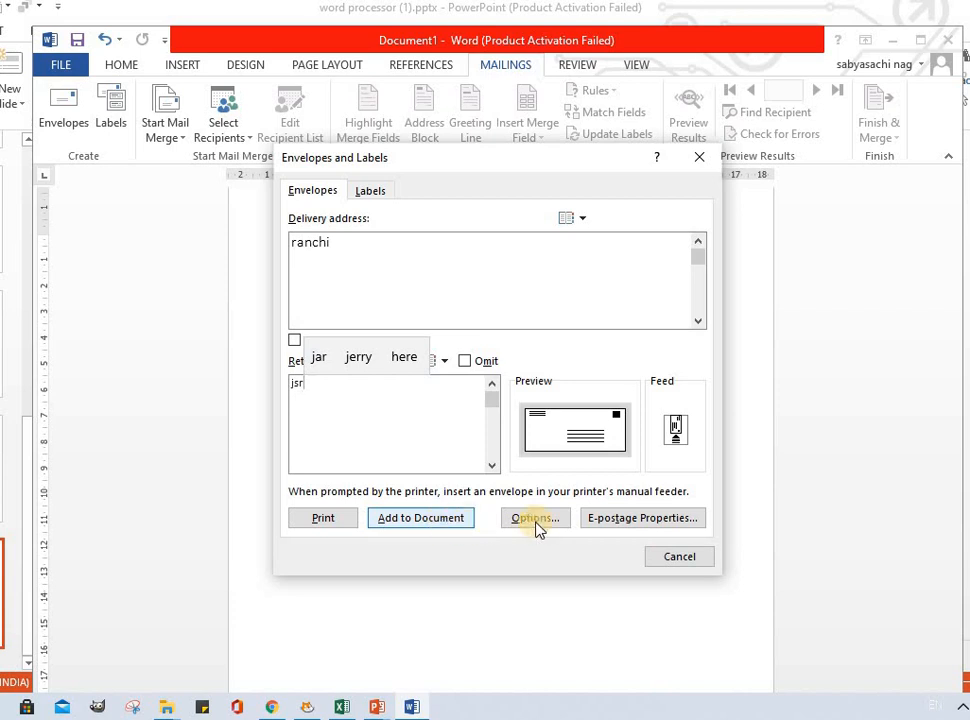
Step: Decline the e-postage add-in offer, then print the envelope and save the new return address as the default
click(624, 518)
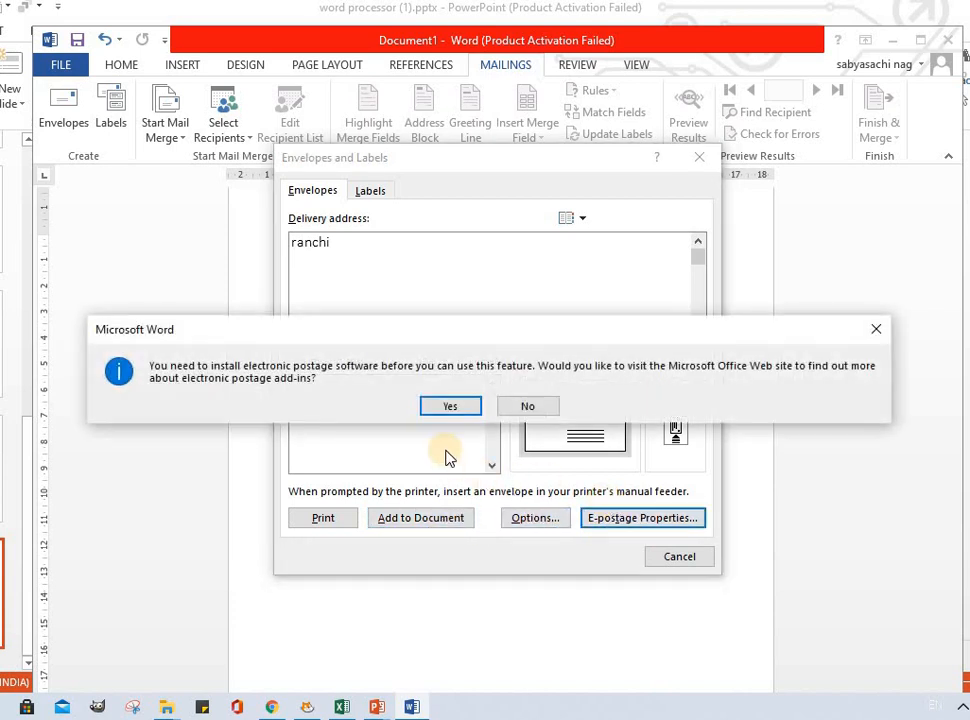
click(533, 410)
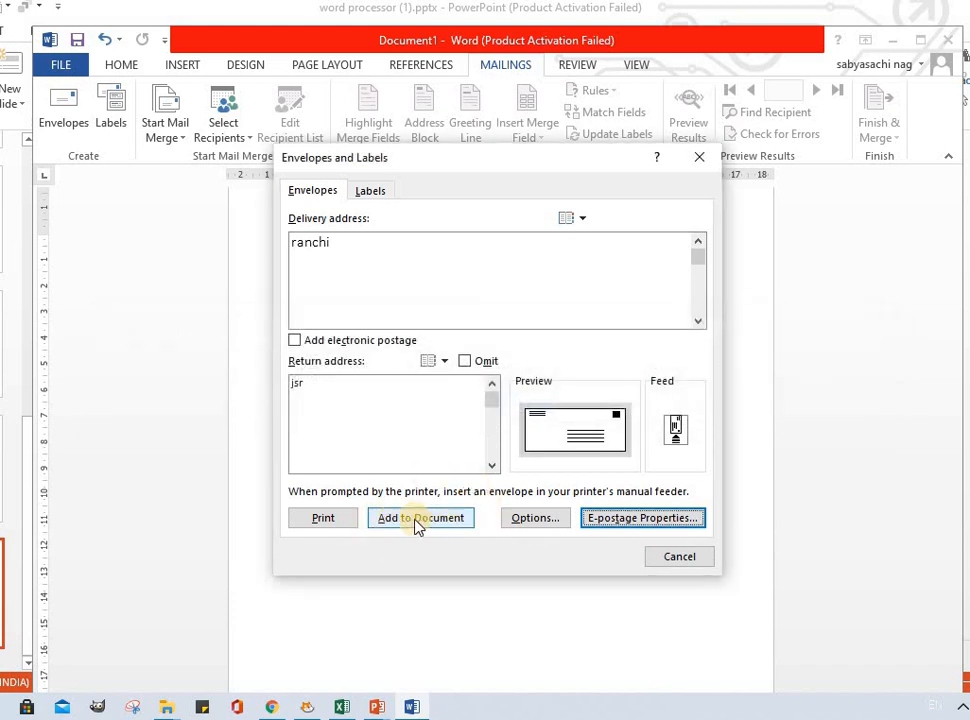
click(323, 520)
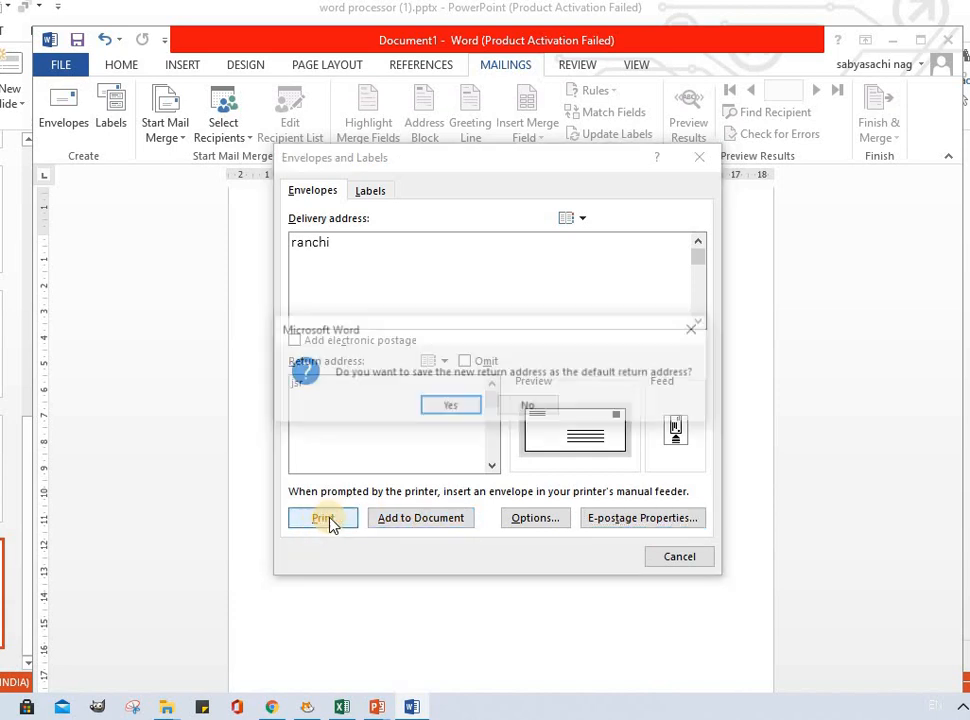
click(451, 408)
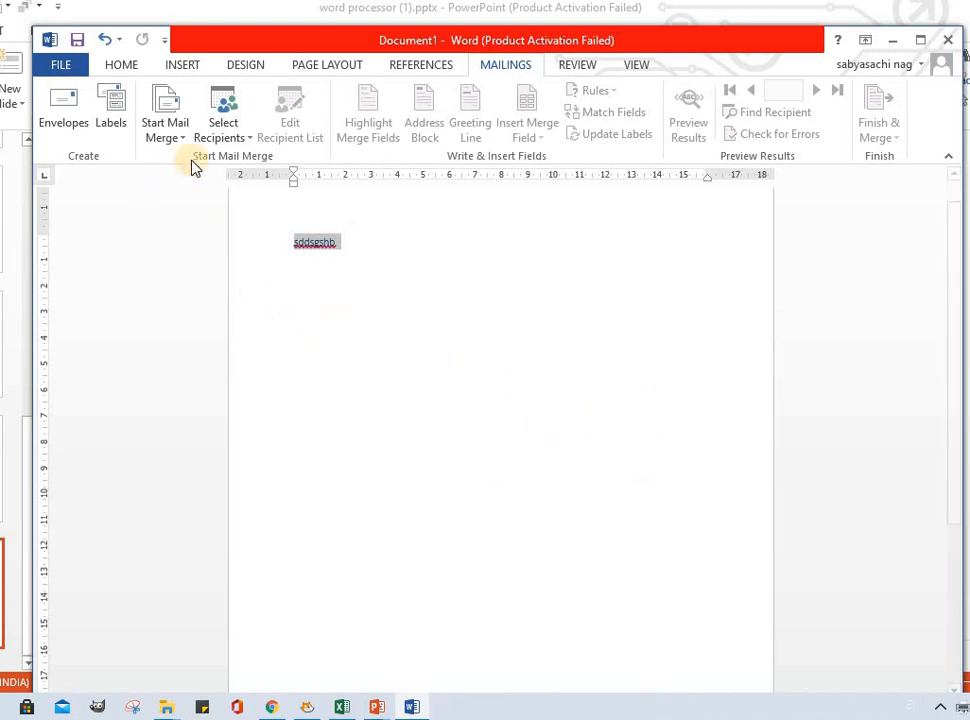
click(106, 115)
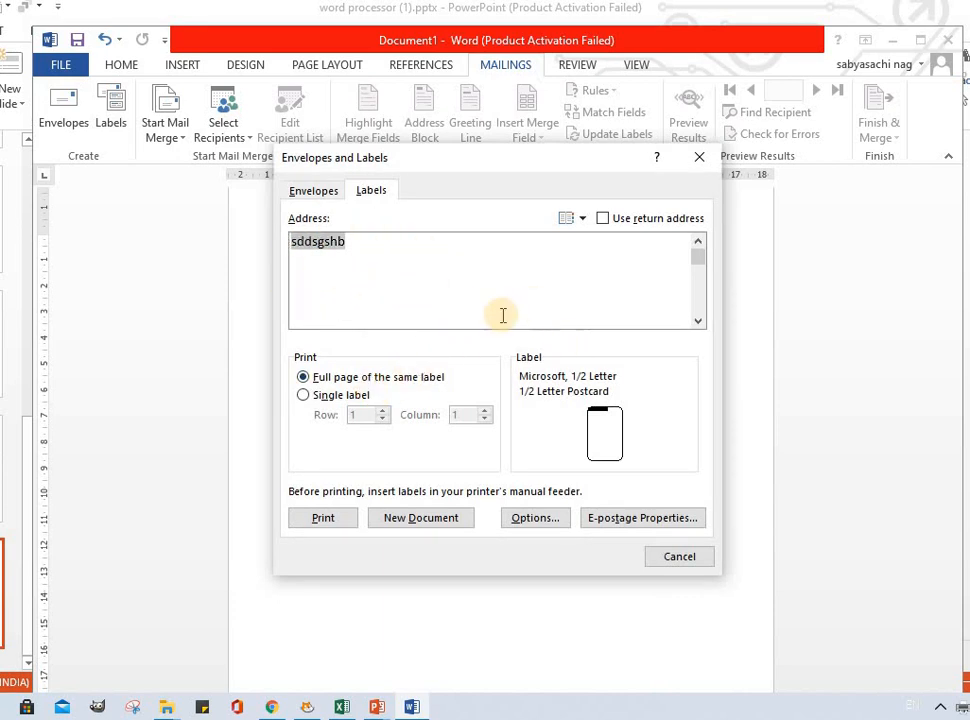
key(BackSpace)
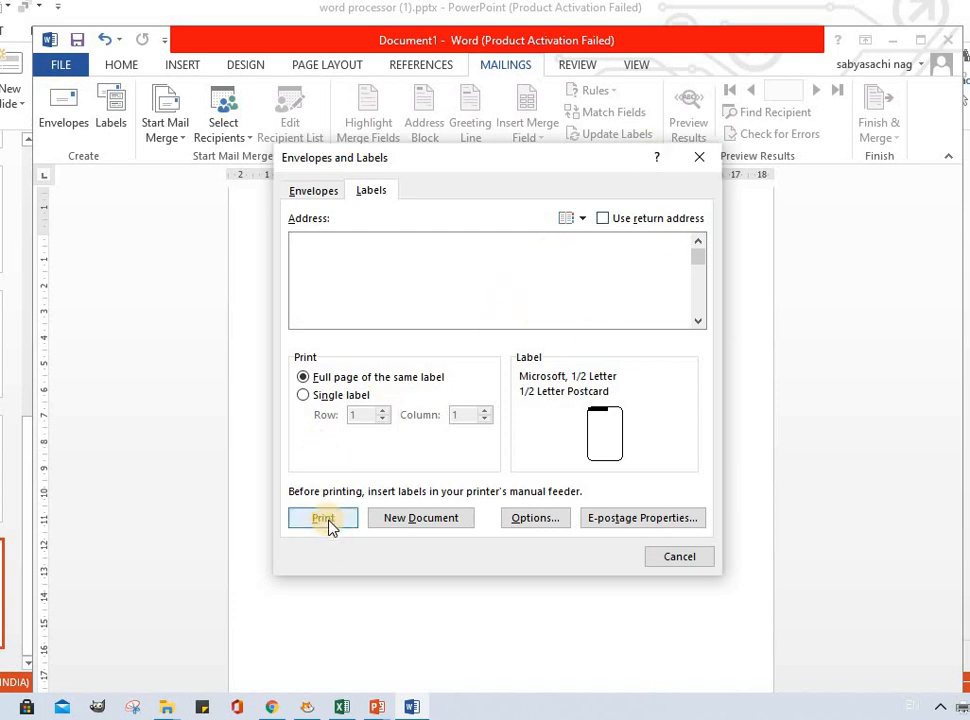
click(698, 159)
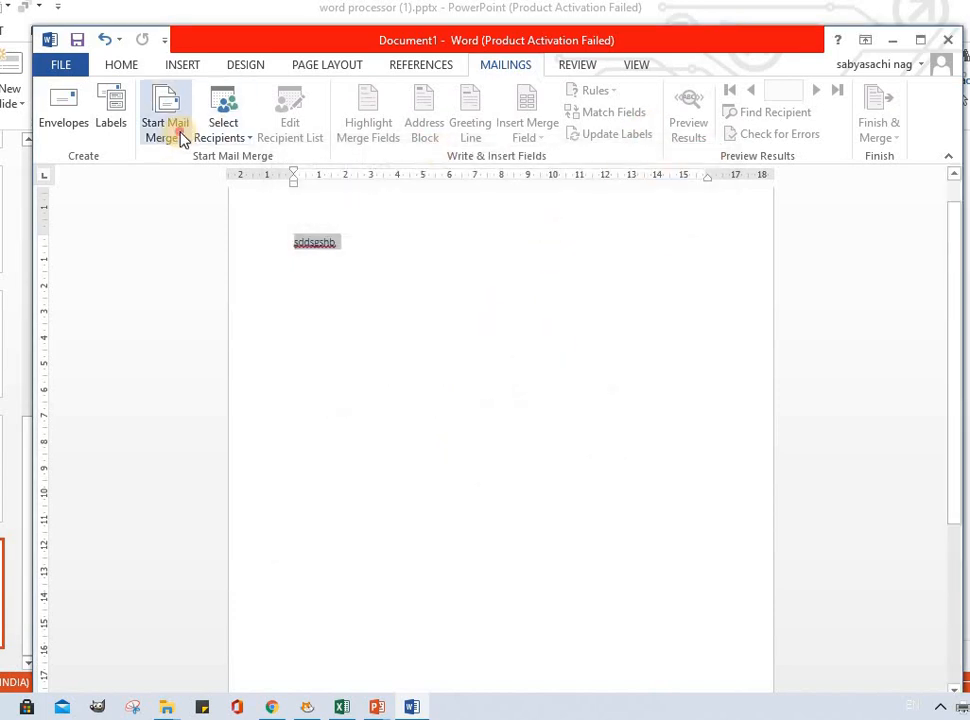
Step: Start a mail merge of the E-mail Messages type
click(181, 139)
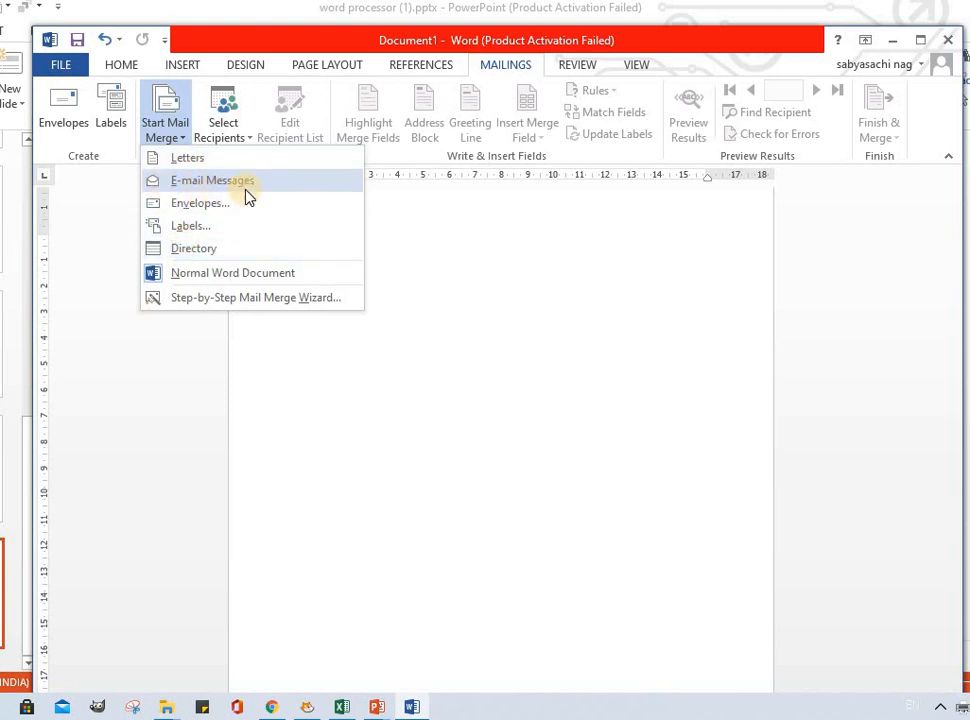
click(214, 184)
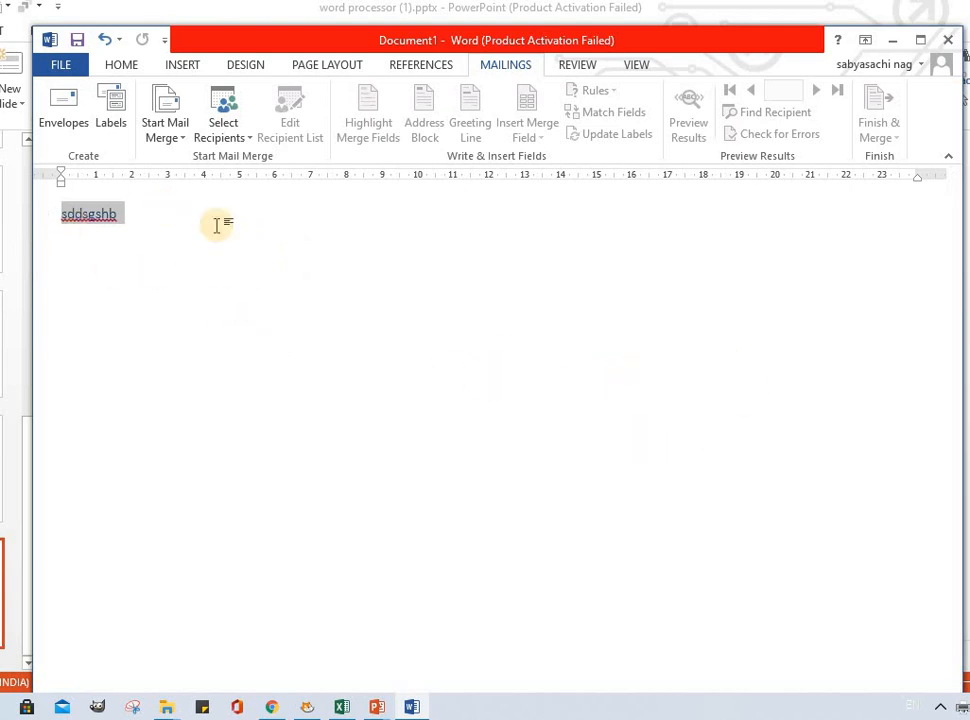
click(171, 141)
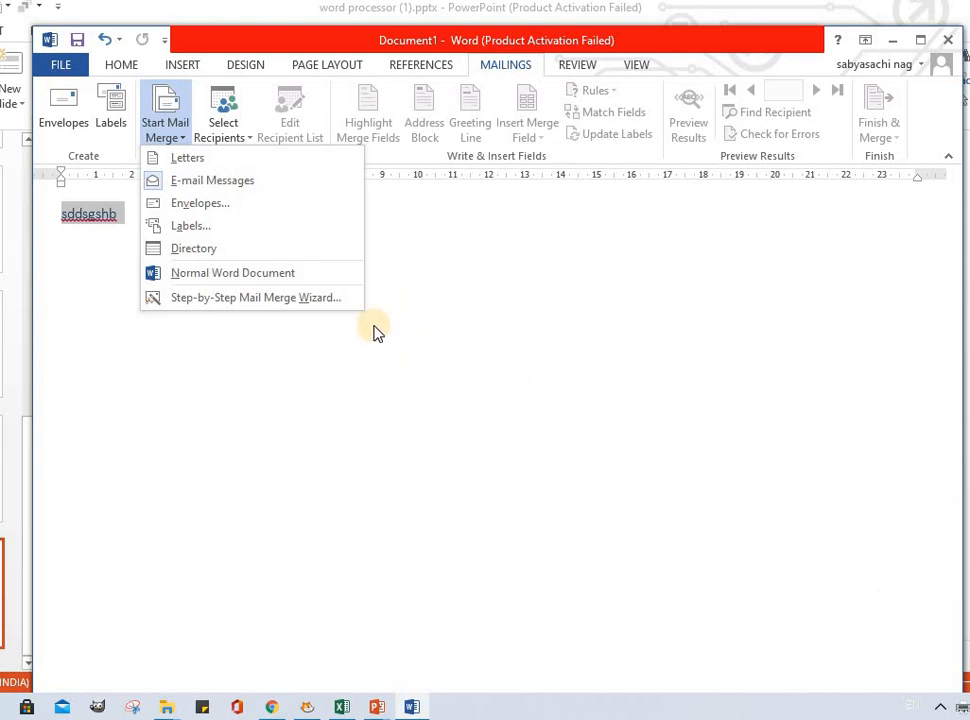
Step: Type a new recipient list, entering a first recipient's e-mail address in the first column
click(235, 140)
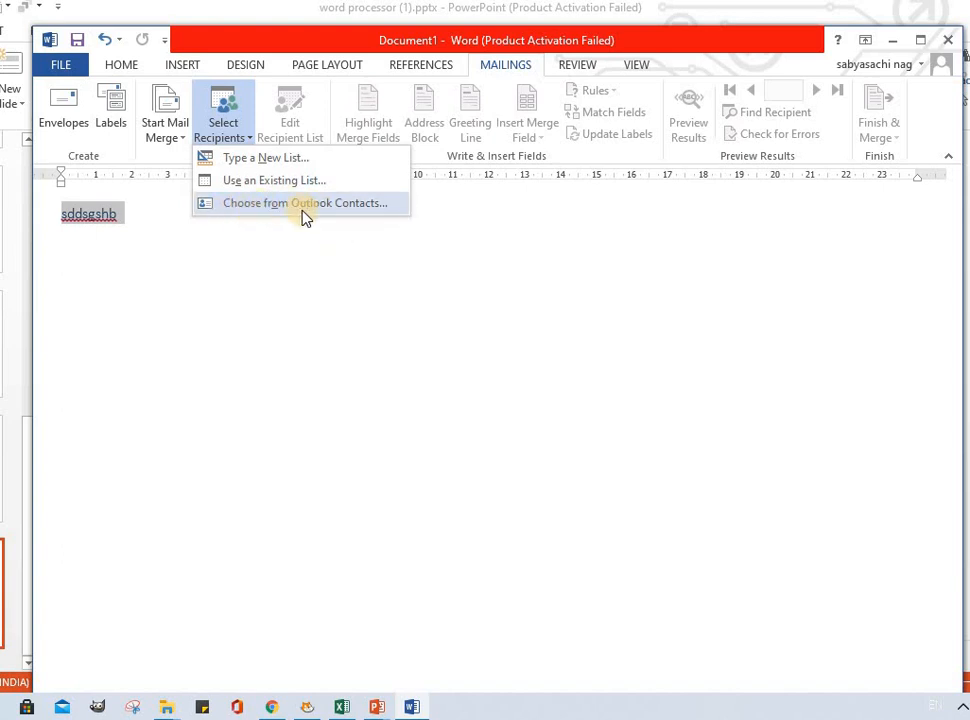
click(260, 157)
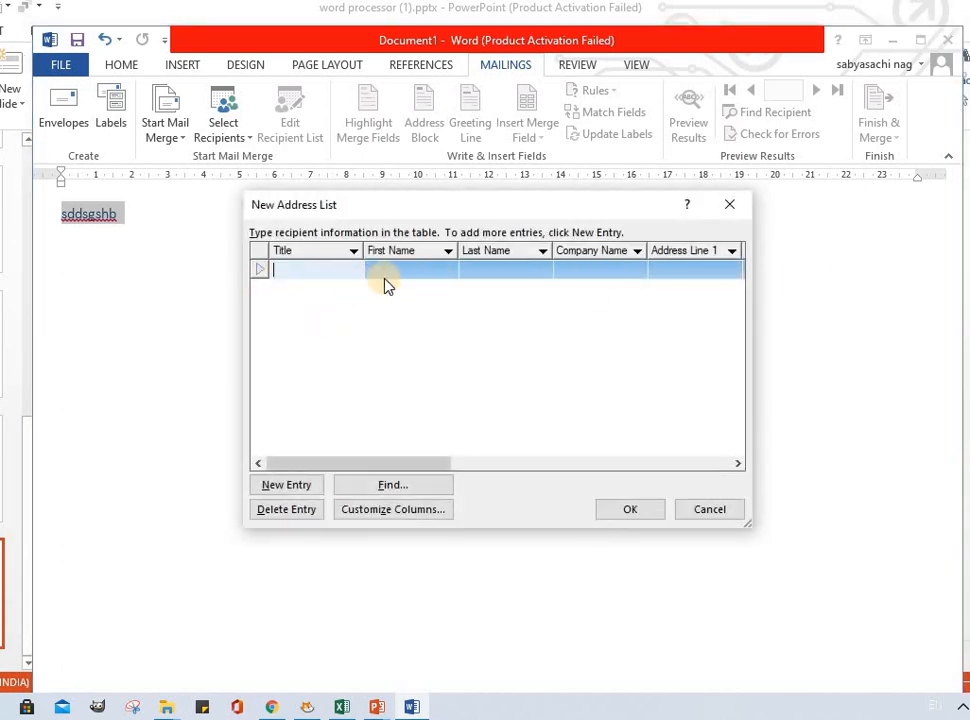
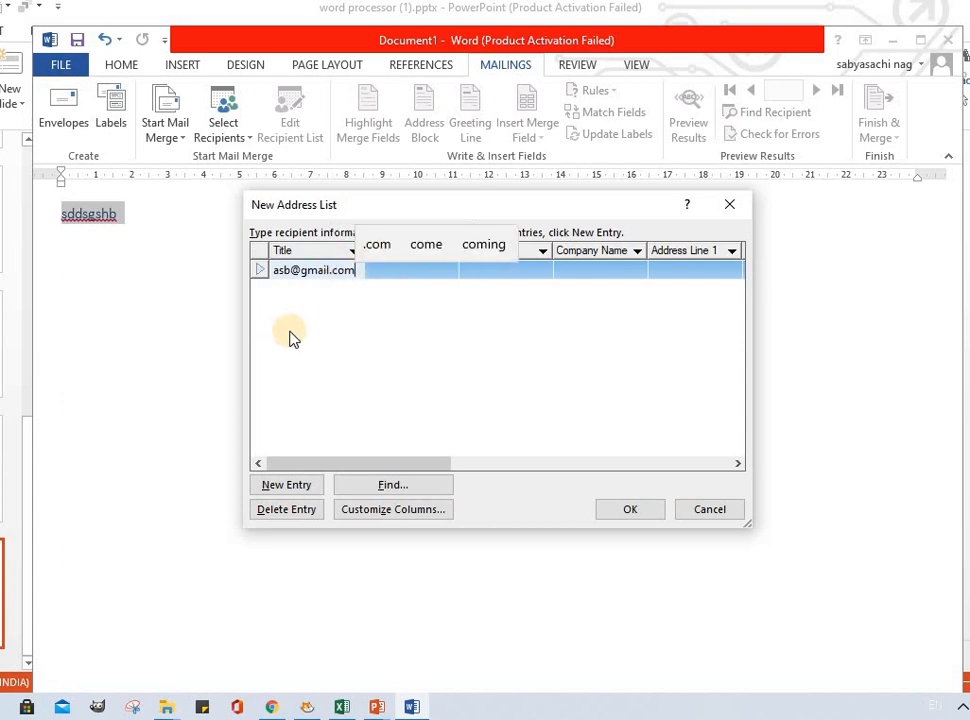
click(290, 332)
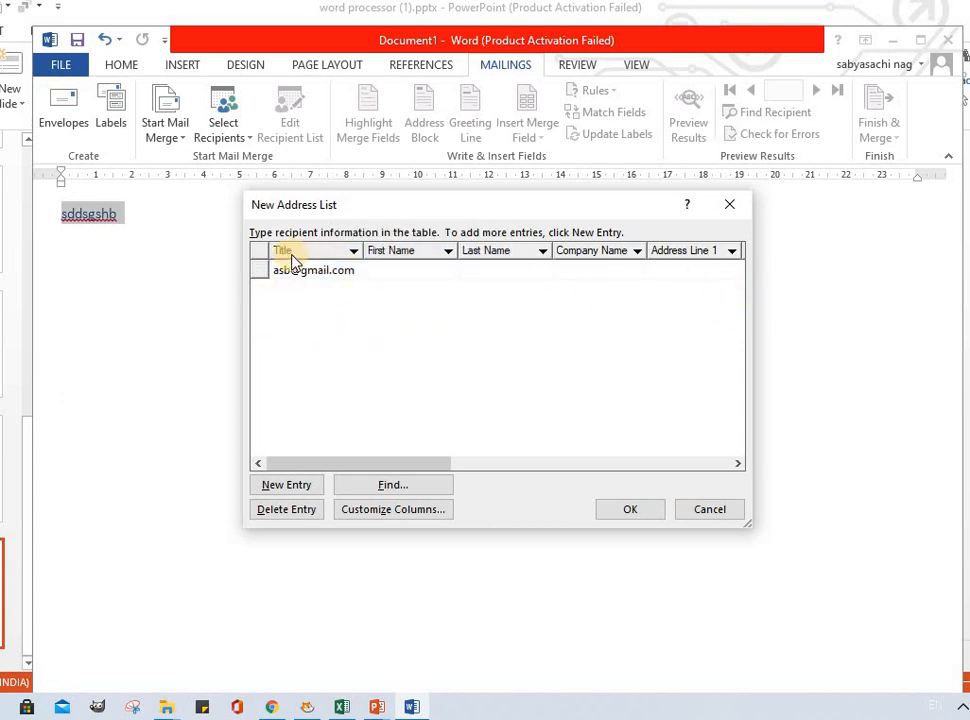
Step: Add a second entry with another recipient's e-mail address plus a blank row, and confirm the address list
click(293, 488)
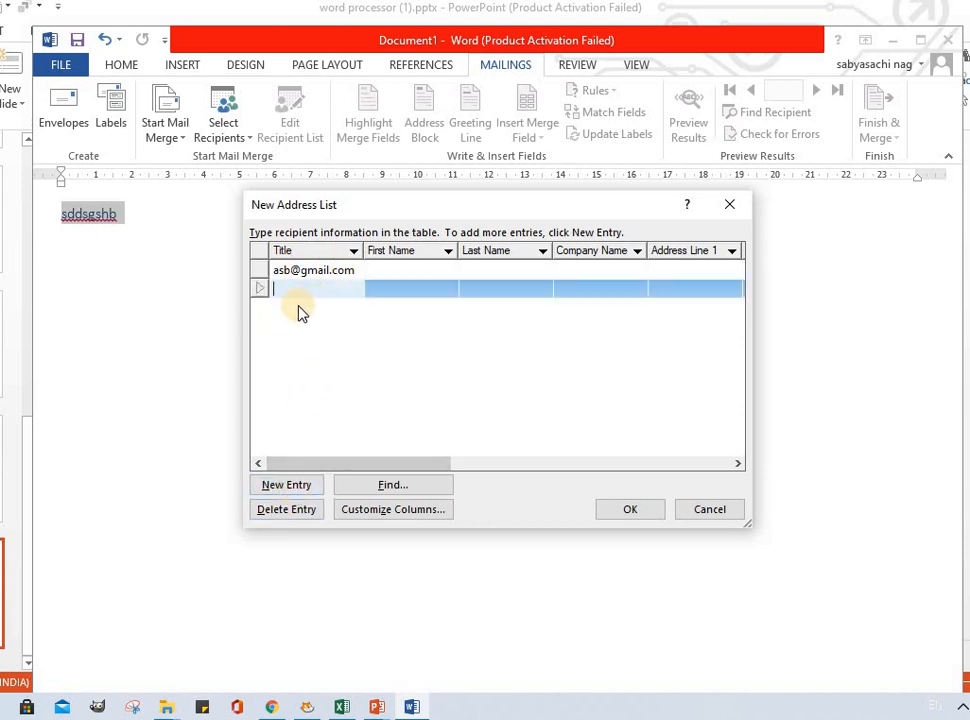
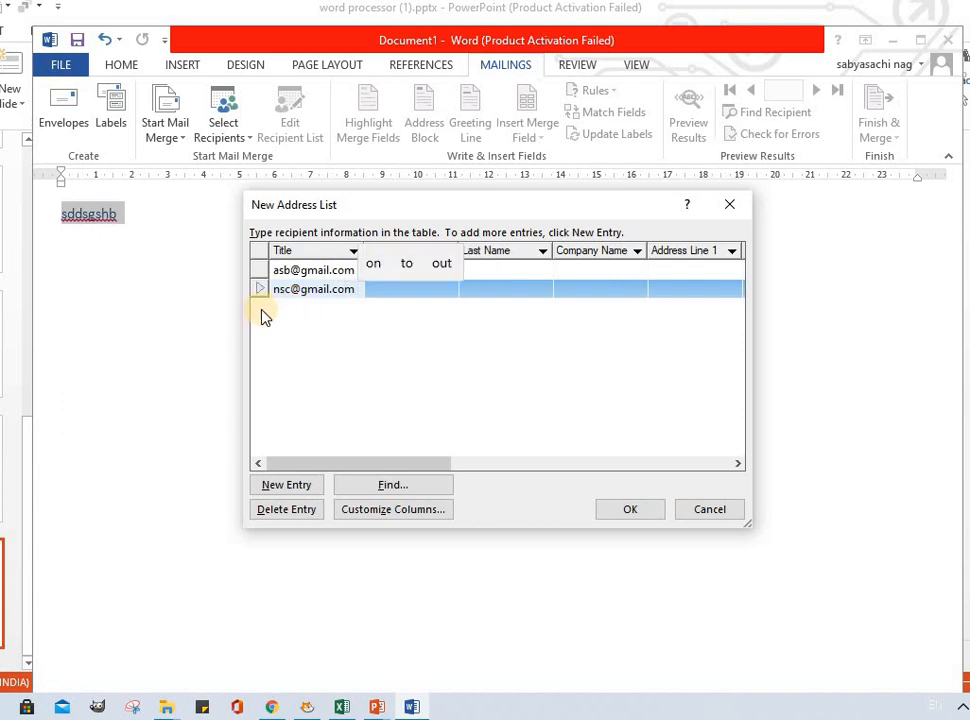
click(285, 484)
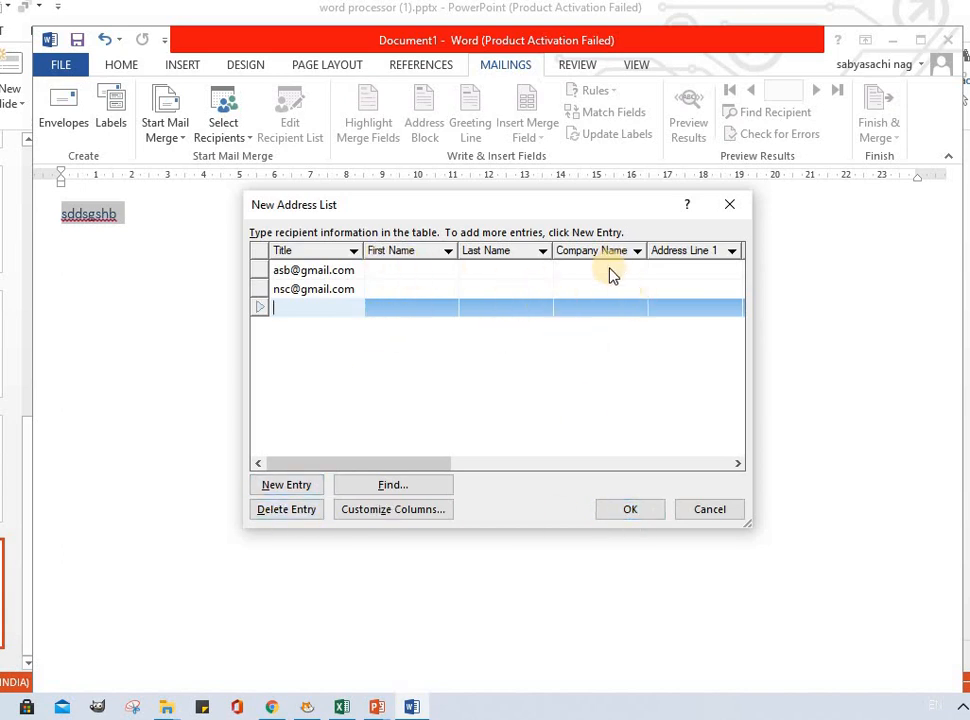
click(620, 511)
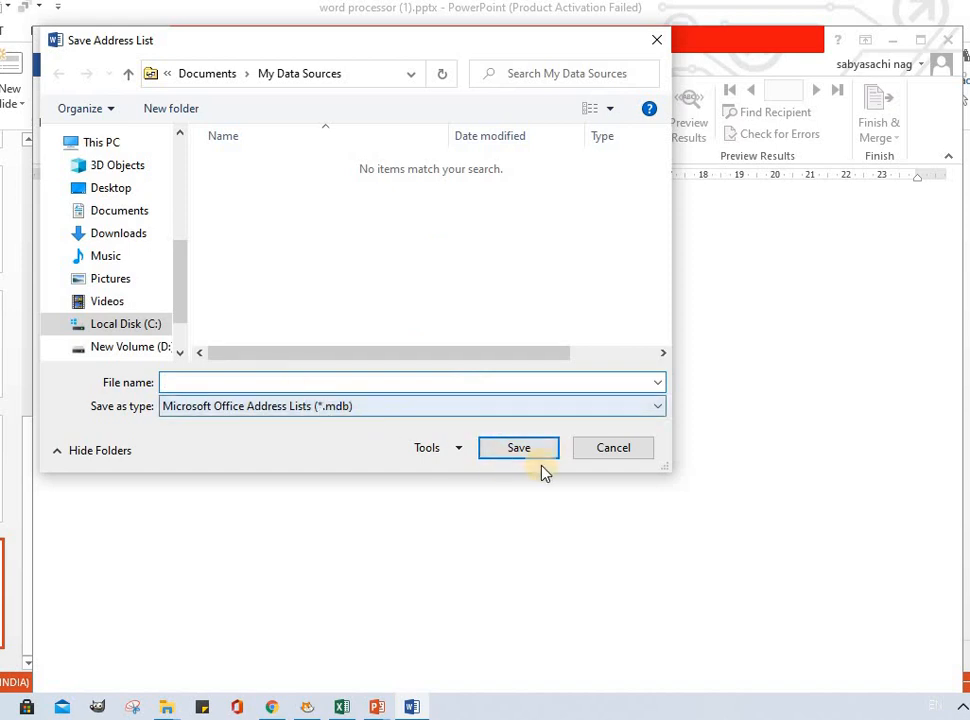
Step: Cancel saving the new address list and discard it
click(608, 451)
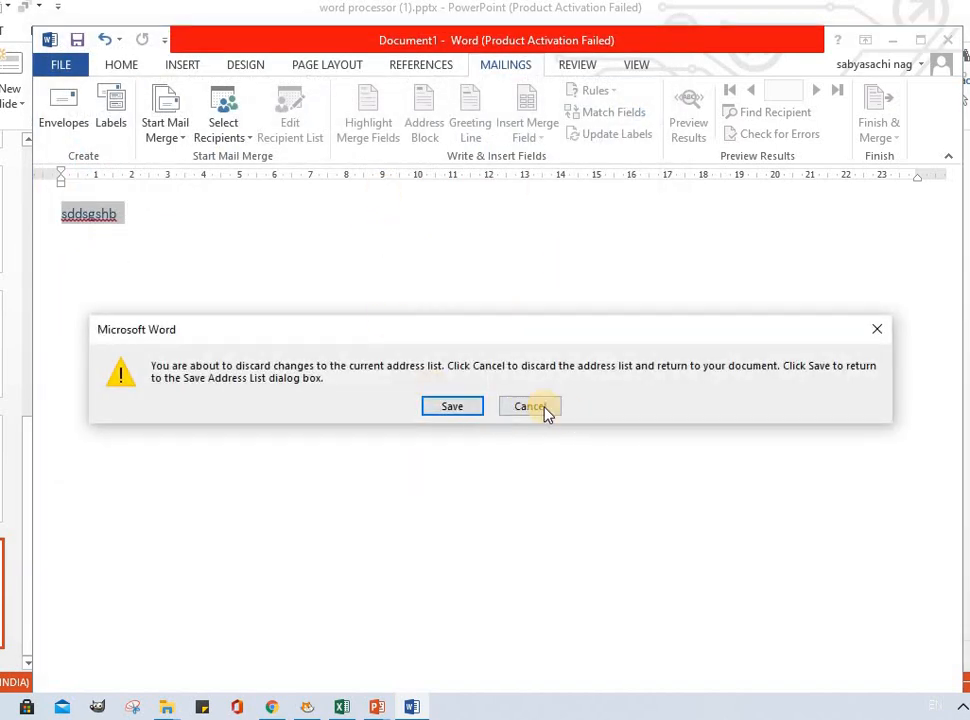
click(545, 412)
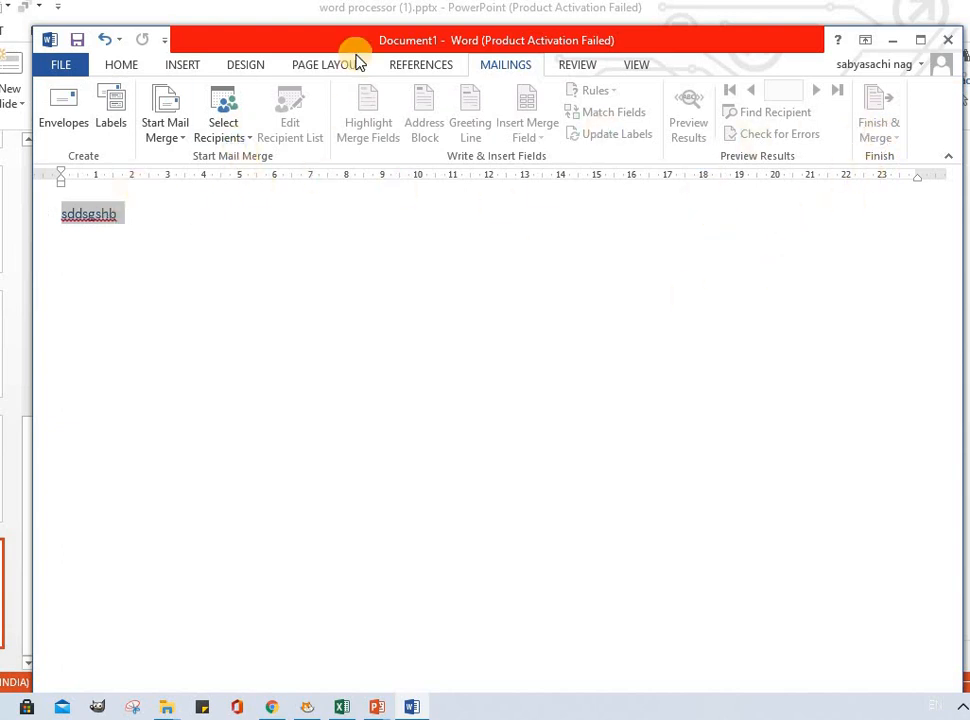
Step: Insert an Automatic Table 1 table of contents into the document and dismiss the notice
click(423, 66)
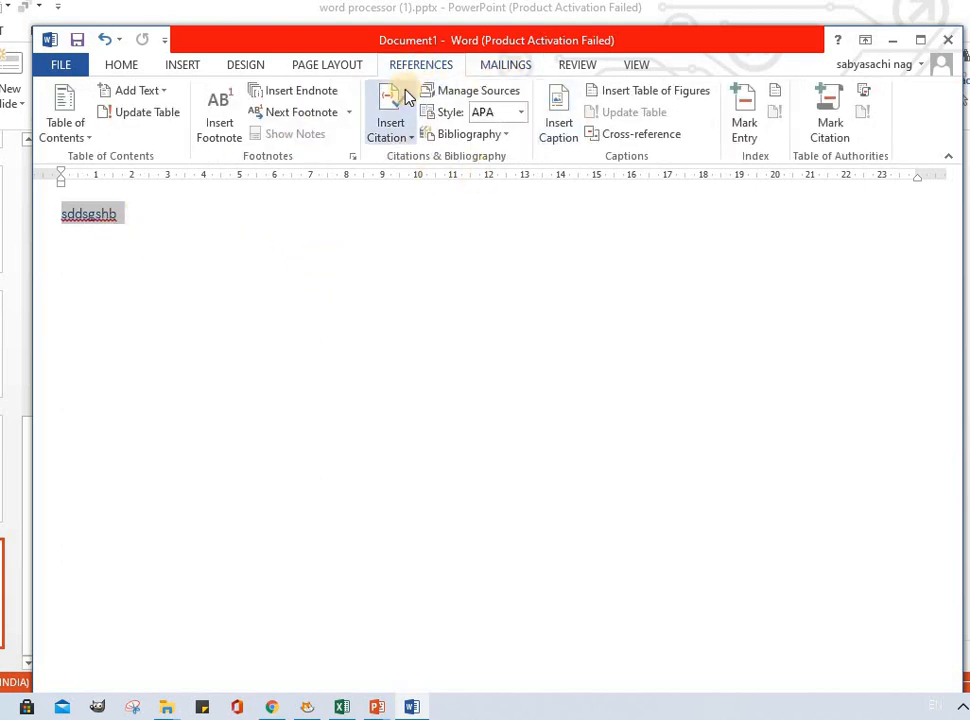
click(64, 138)
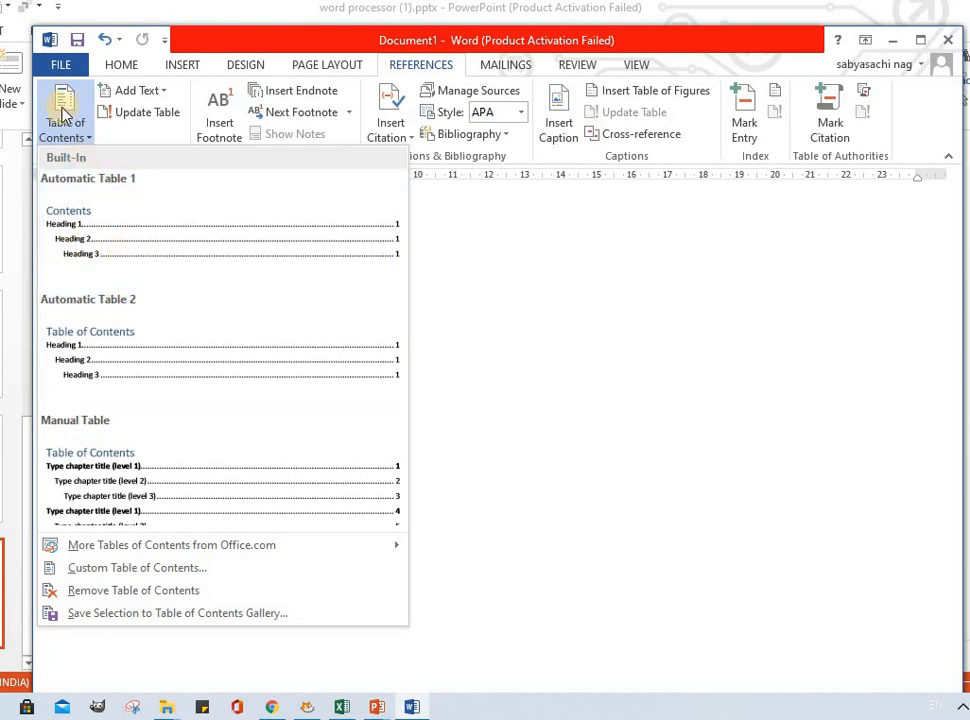
click(121, 251)
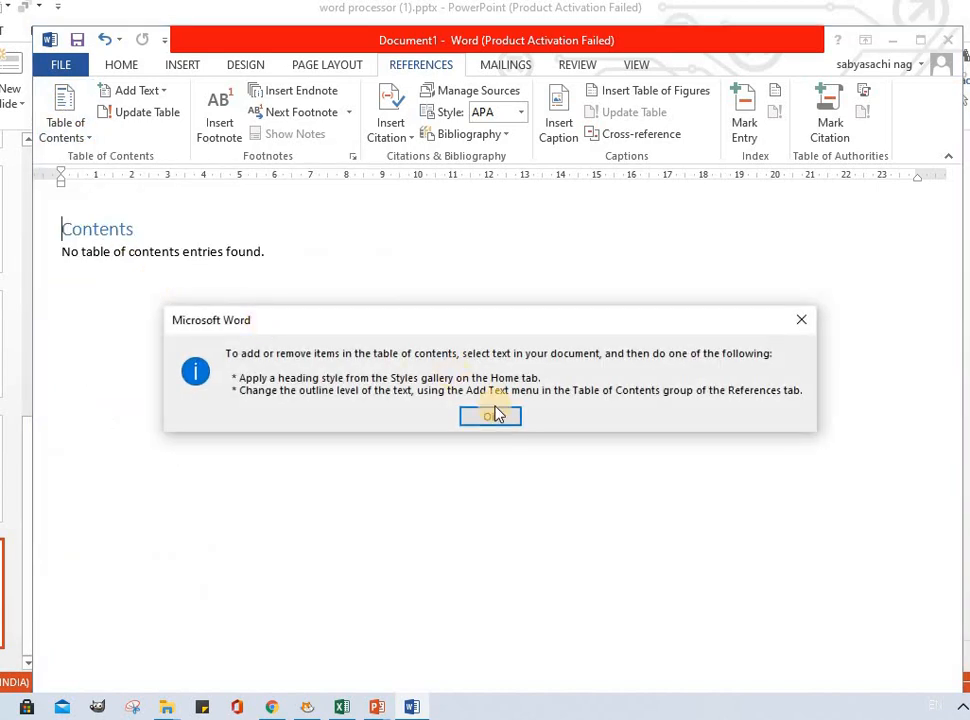
key(Return)
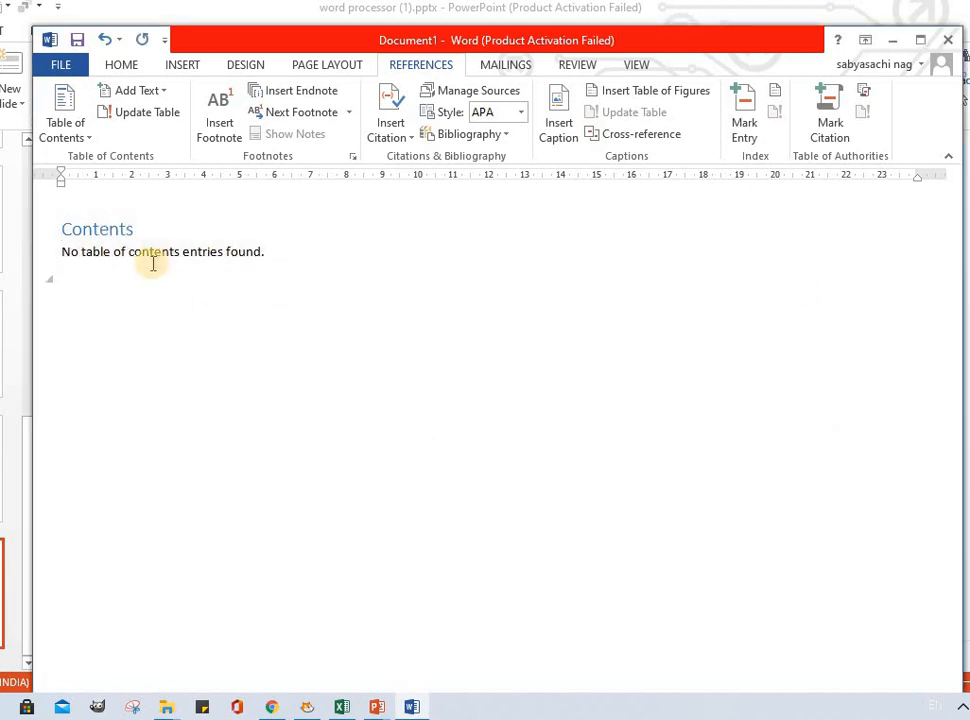
click(70, 147)
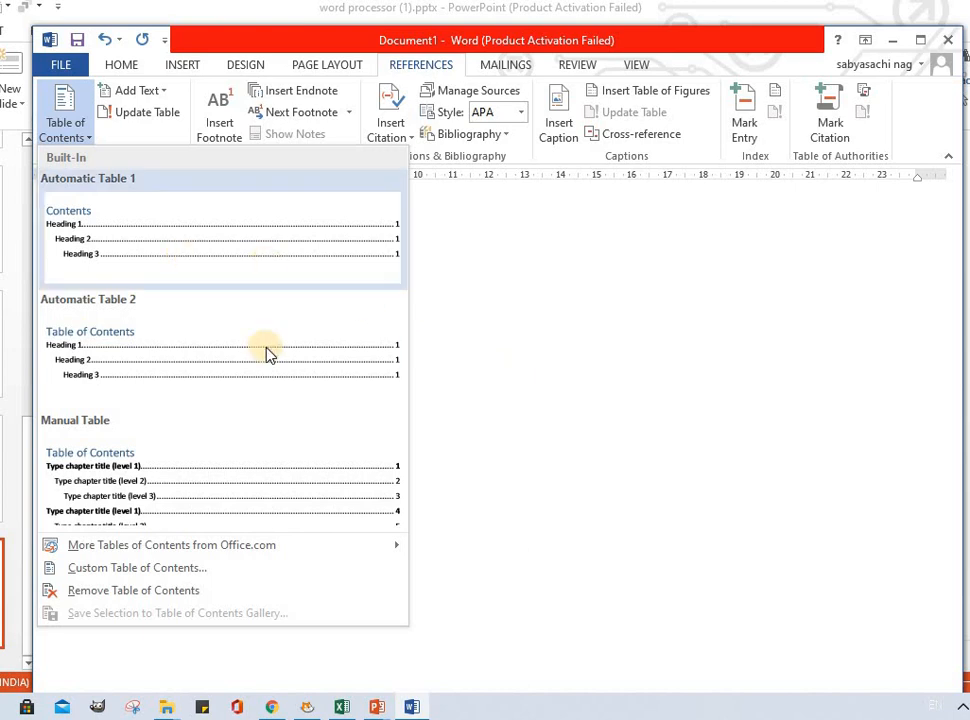
click(529, 358)
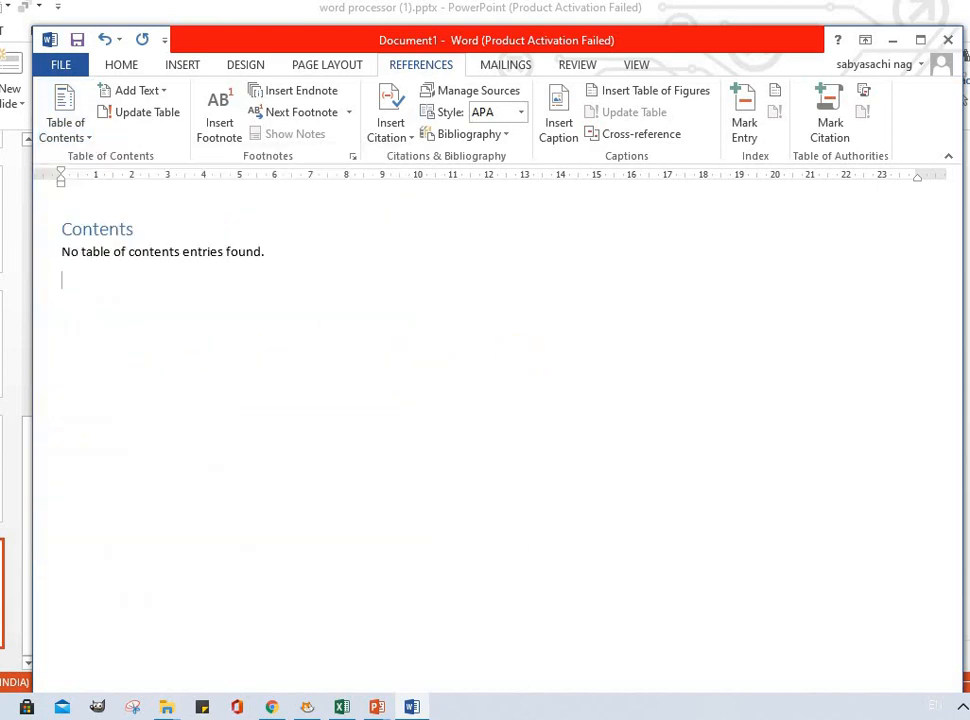
Step: Copy the introductory paragraph from the PowerPoint slide and paste it into the Word document below the contents
click(23, 350)
click(20, 345)
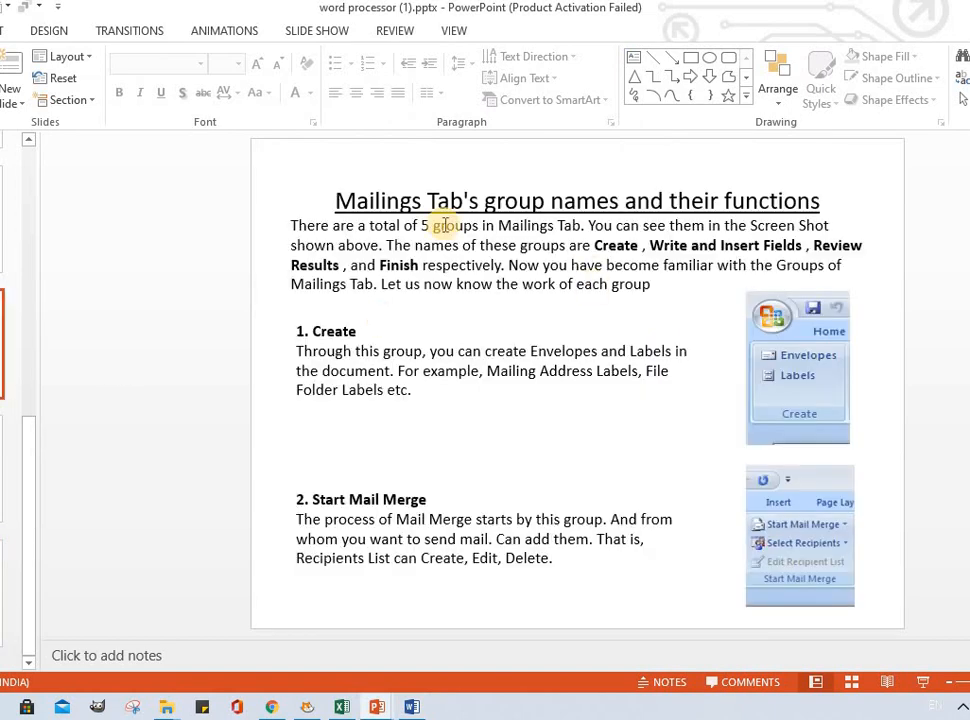
click(372, 245)
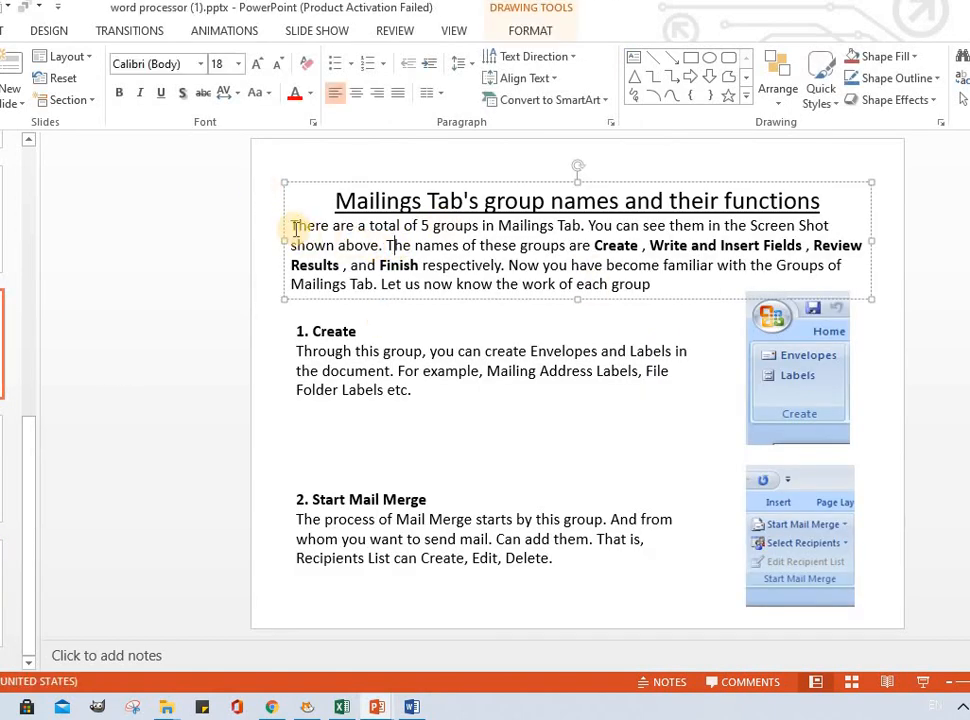
drag(293, 227, 665, 303)
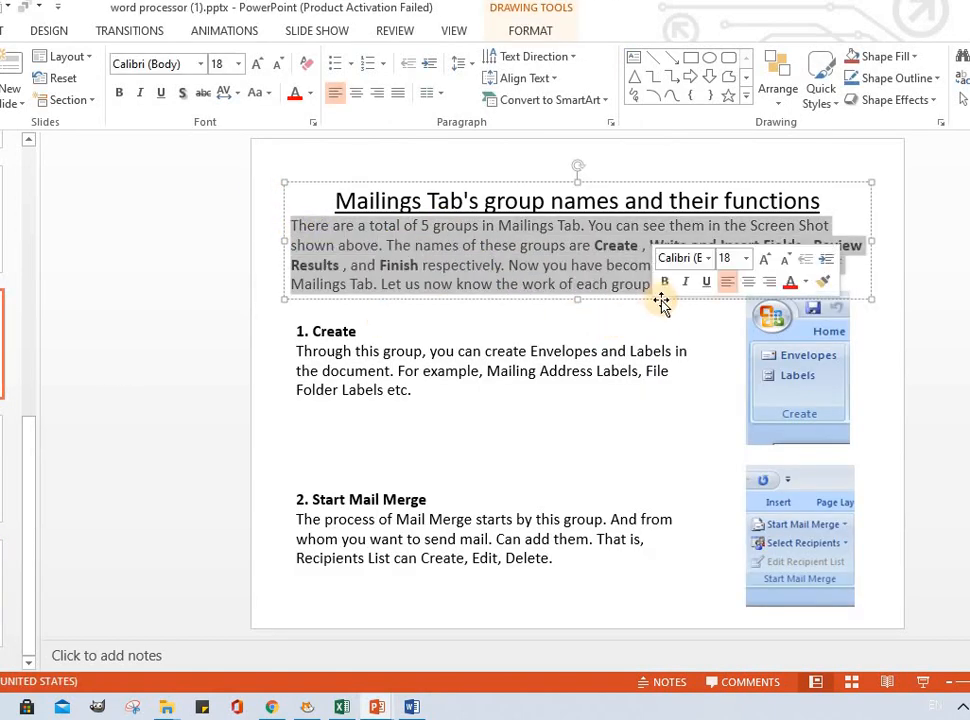
text(Type in any word the project will say the word out loud)
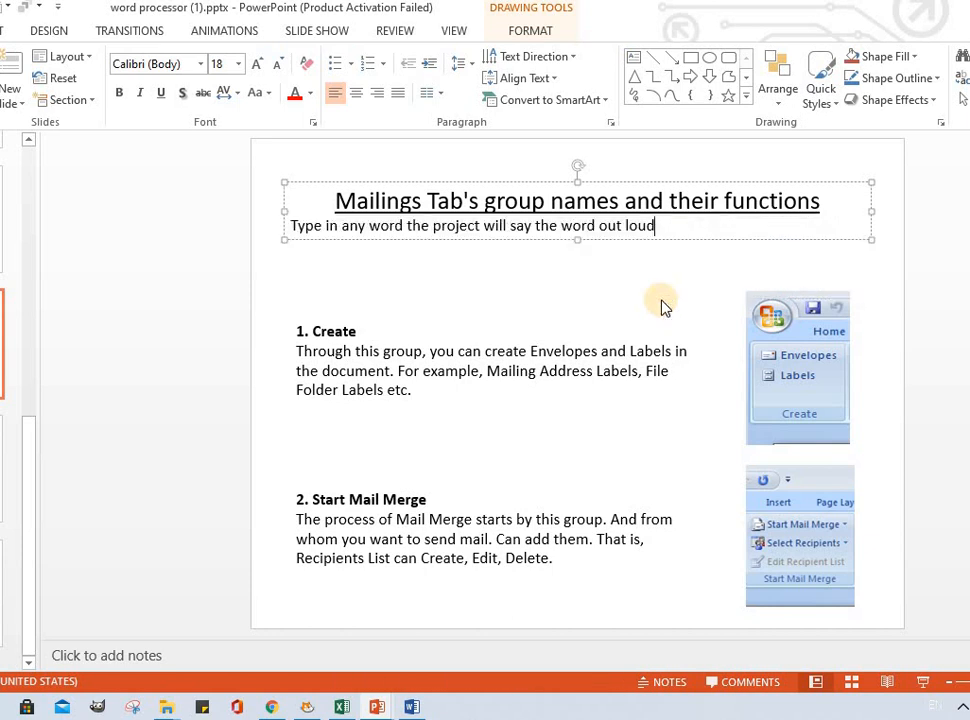
key(ctrl+z)
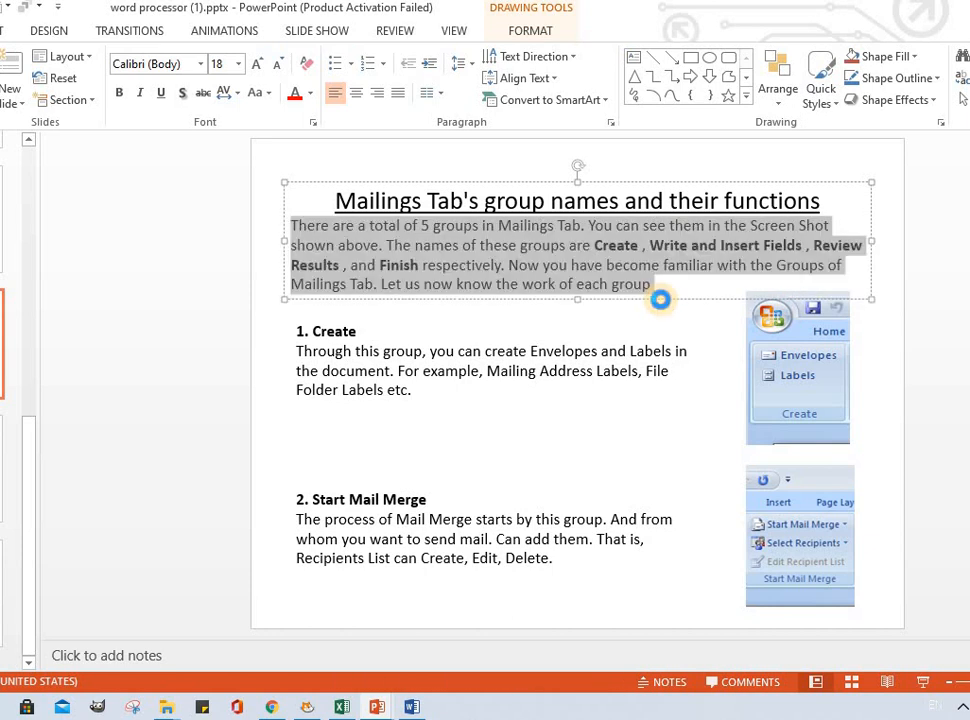
click(412, 707)
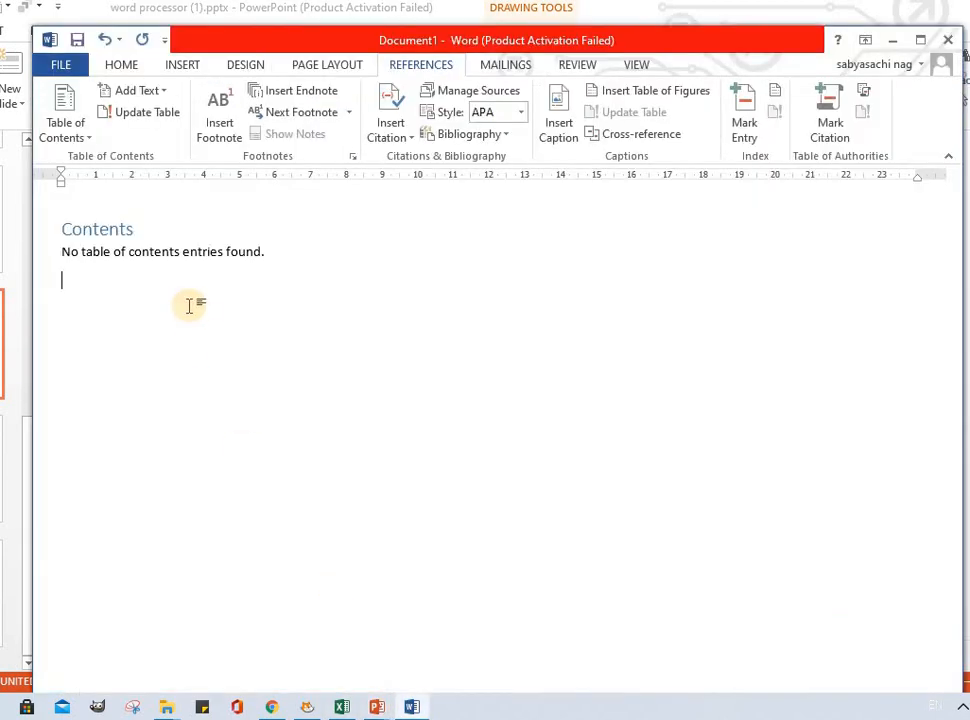
text(There are a total of 5 groups in Mailings Tab. You can see them in the Screen Shot shown above. The names of these groups are Create , Write and Insert Fields , Review Results , and Finish respectively. Now you have become familiar with the Groups of Mailings Tab. Let us now know the work of each group)
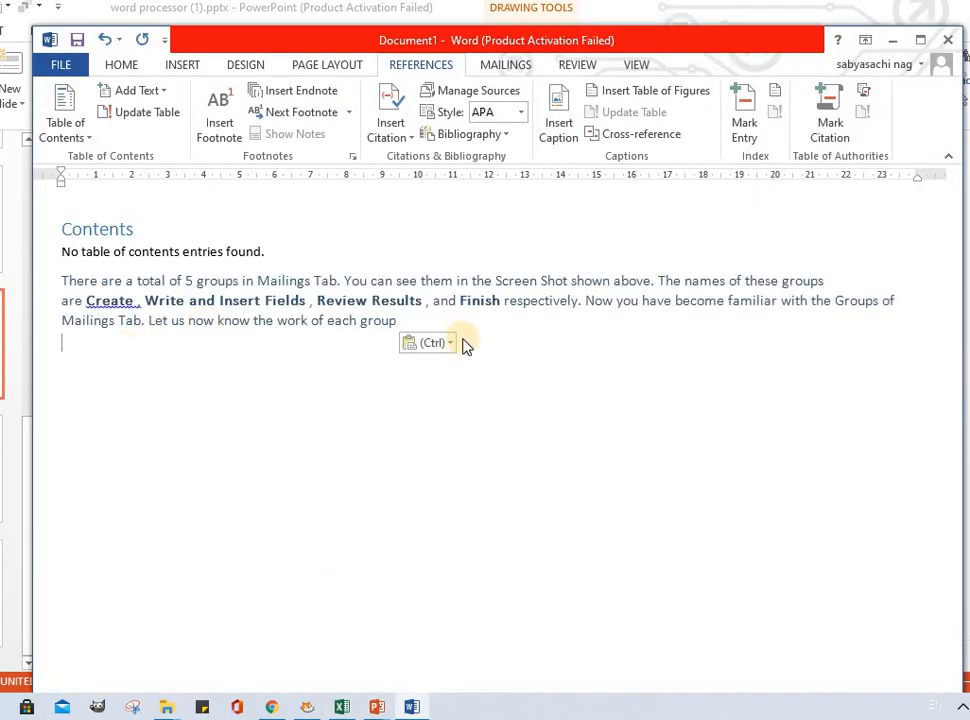
Step: Replace the table of contents with the Automatic Table 2 style
click(65, 123)
click(219, 353)
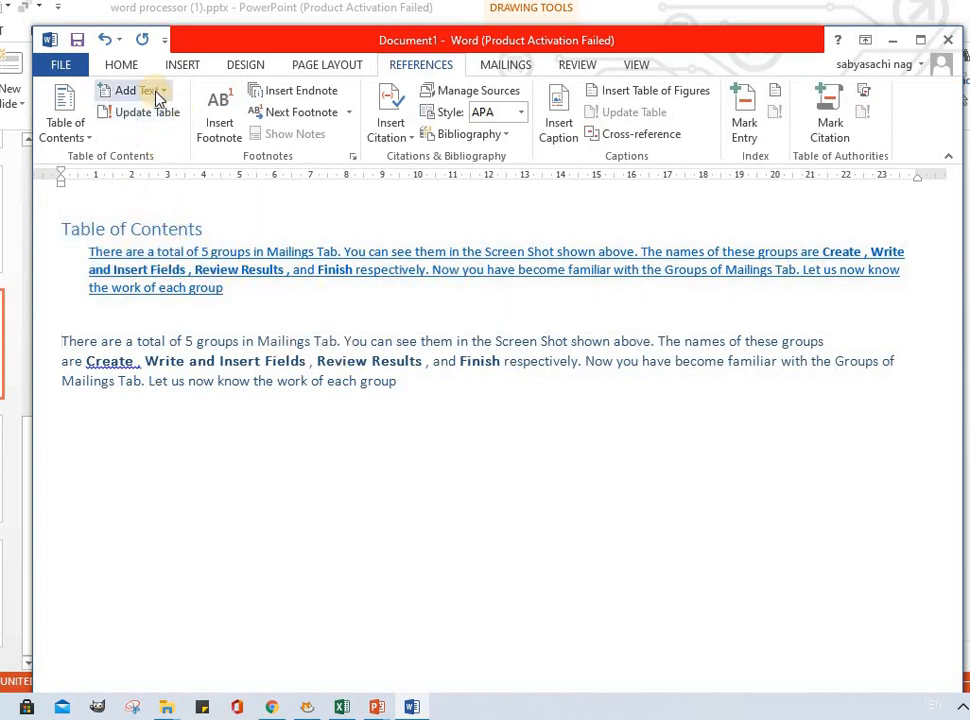
Step: Add the pasted paragraph to the table of contents as a Level 2 entry
click(156, 94)
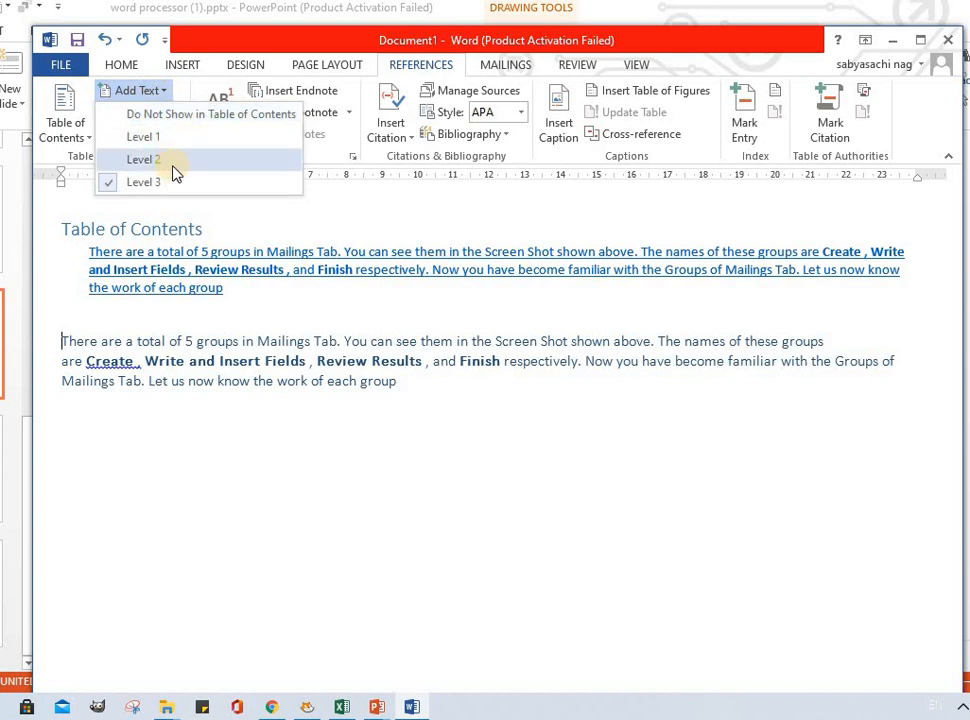
click(157, 161)
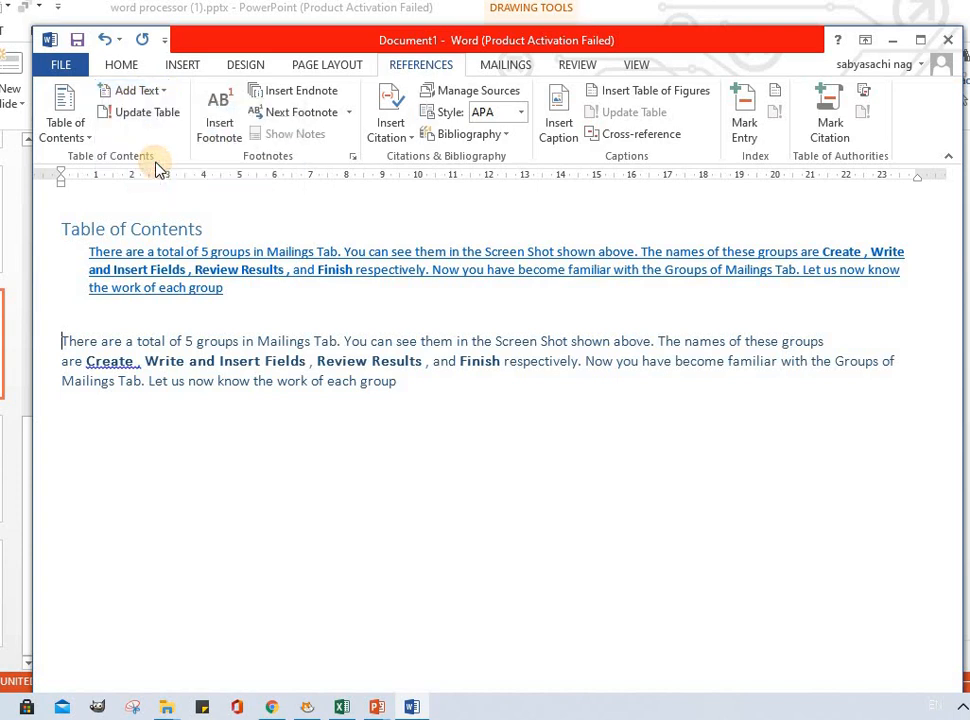
click(153, 94)
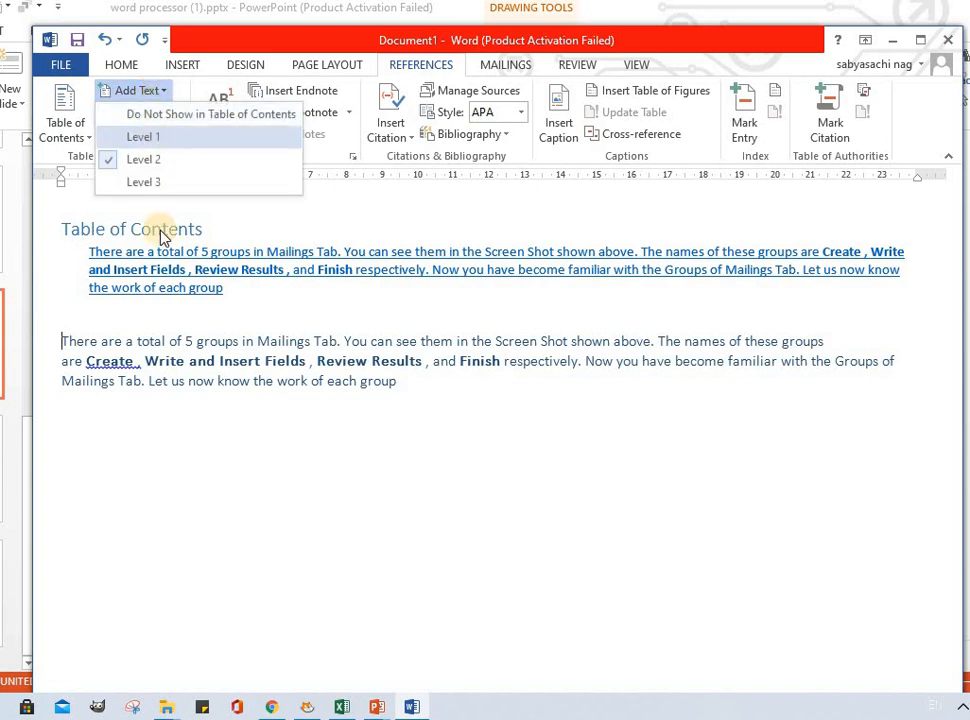
click(167, 345)
drag(431, 385, 170, 100)
click(150, 91)
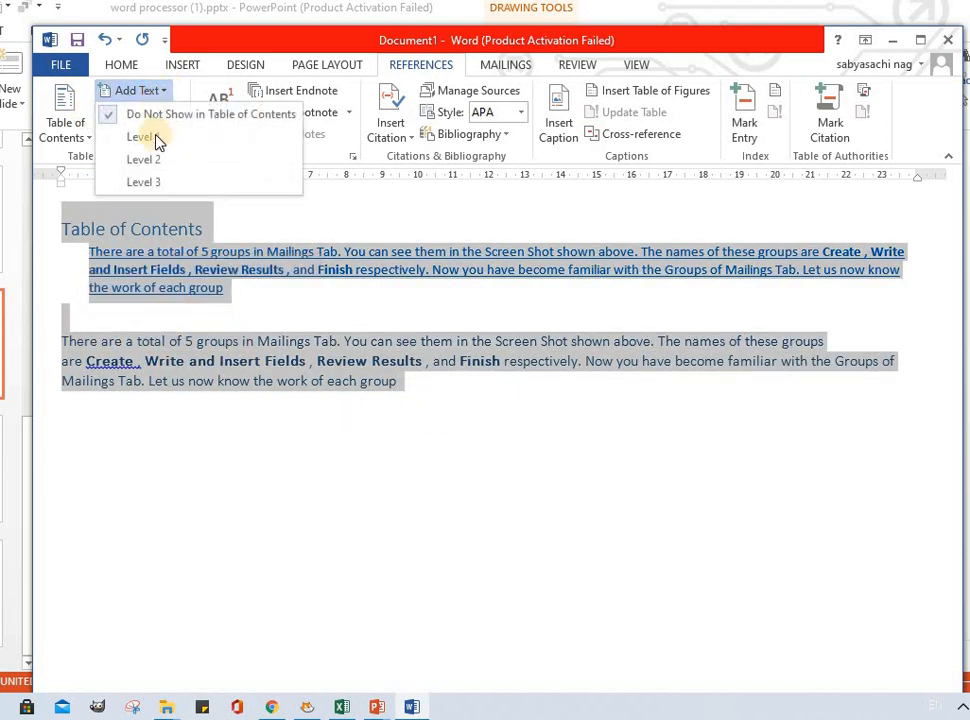
click(157, 158)
click(152, 91)
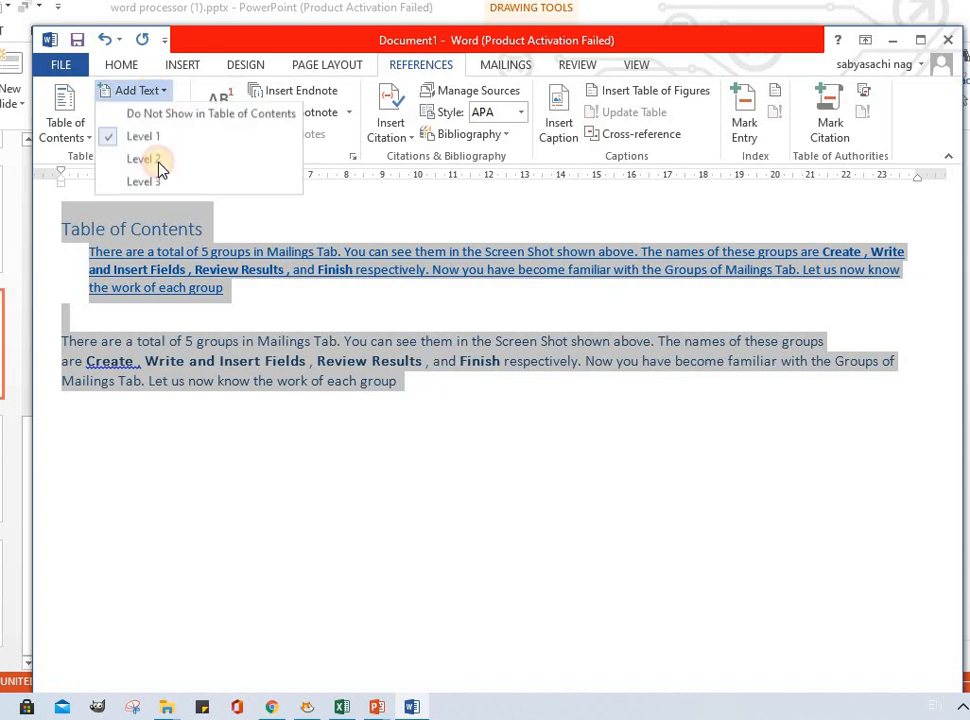
click(156, 158)
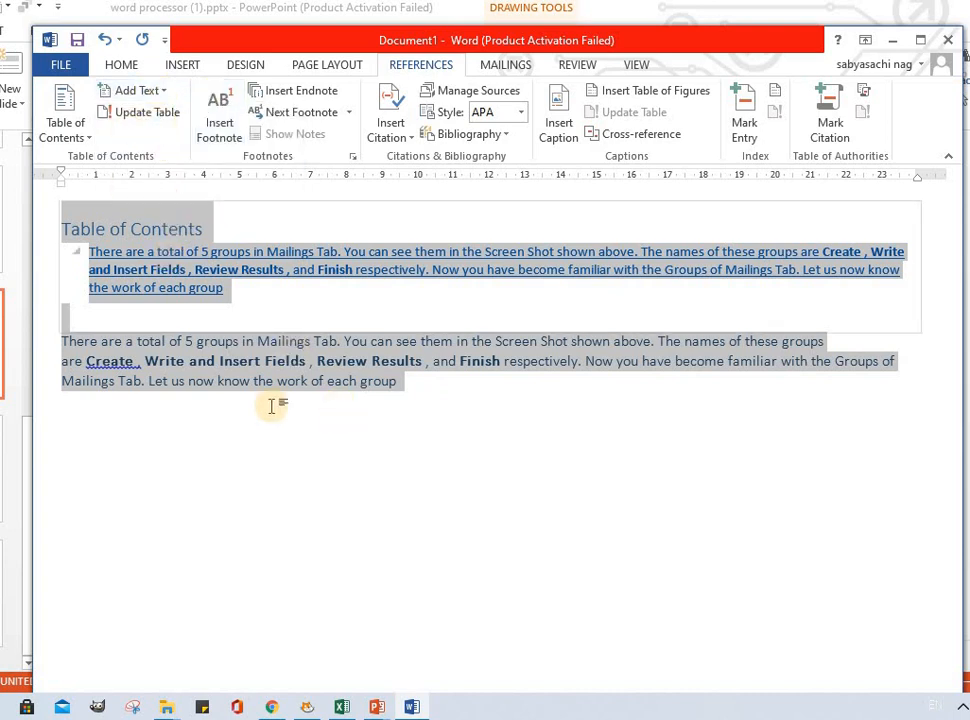
click(370, 435)
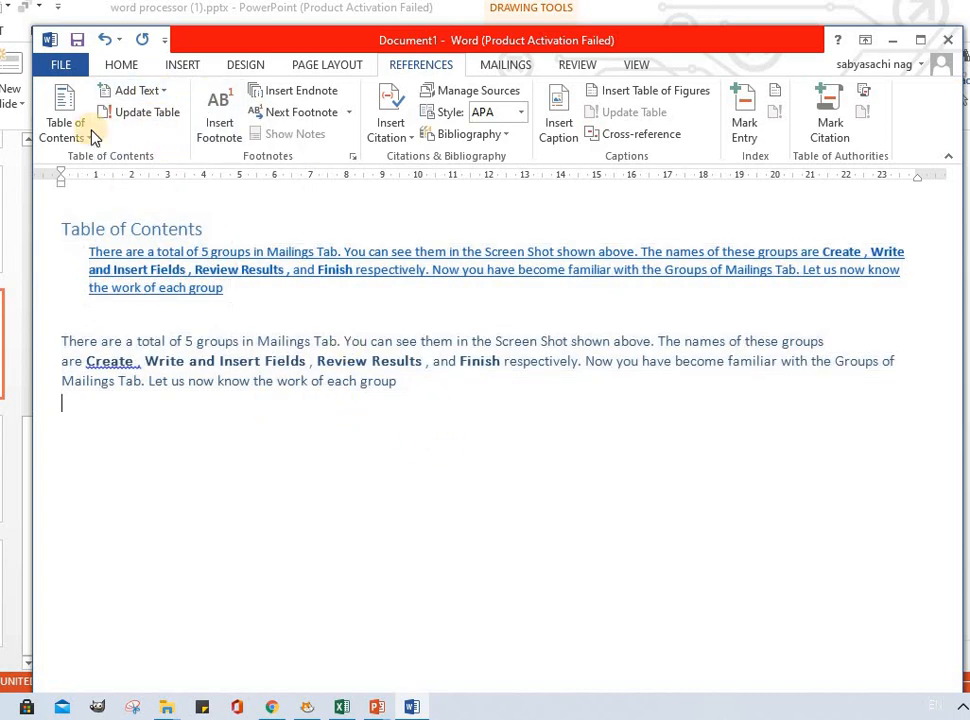
click(140, 113)
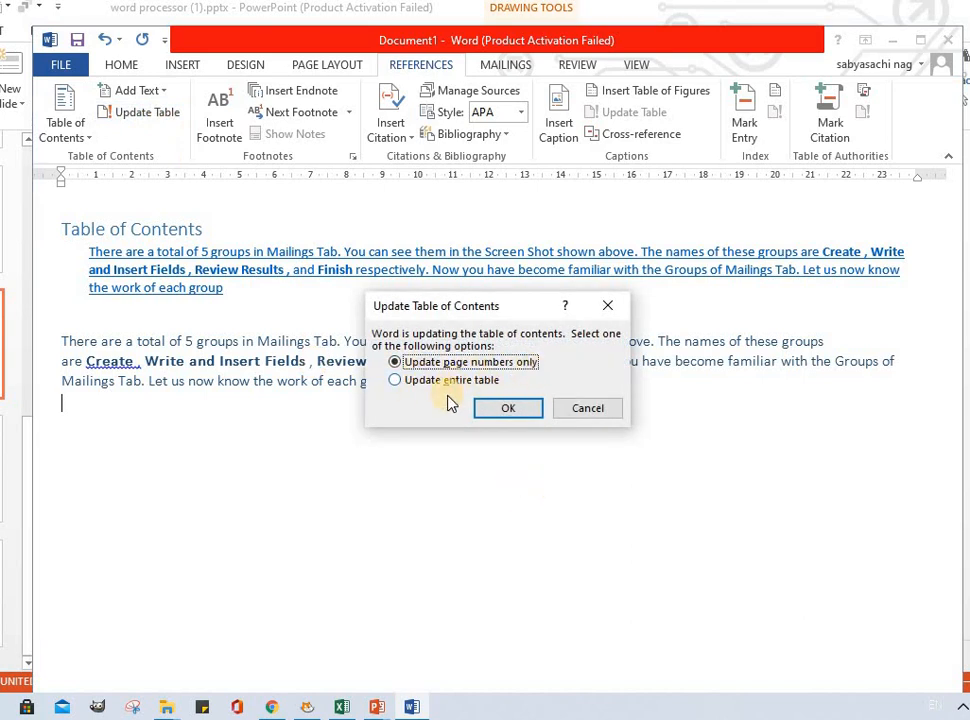
click(586, 410)
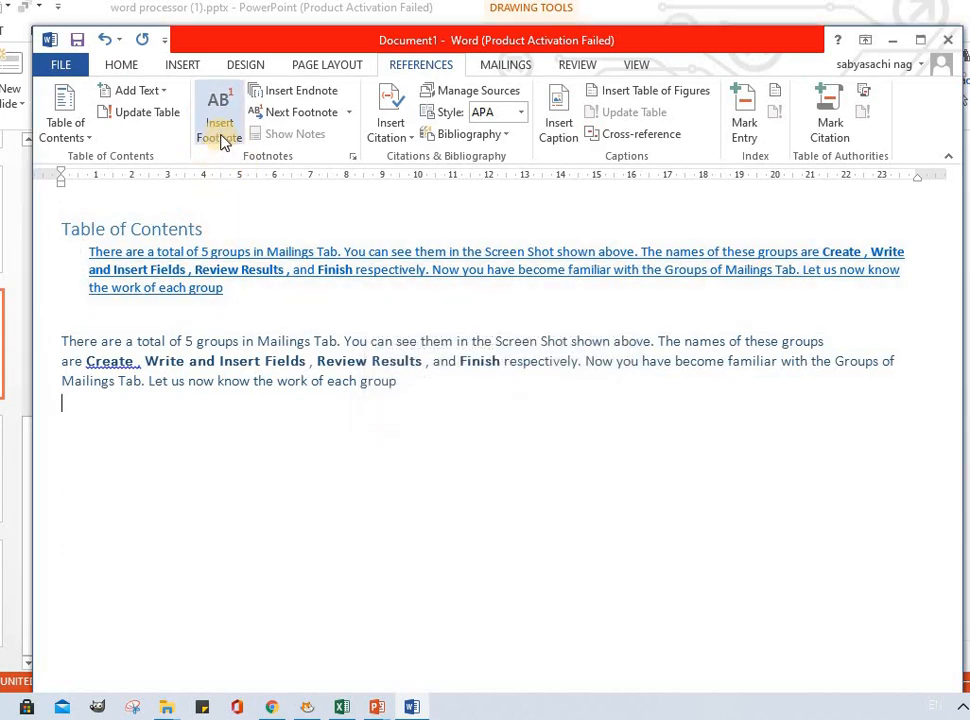
Step: Insert a footnote at the cursor and hide the footnotes pane
click(222, 141)
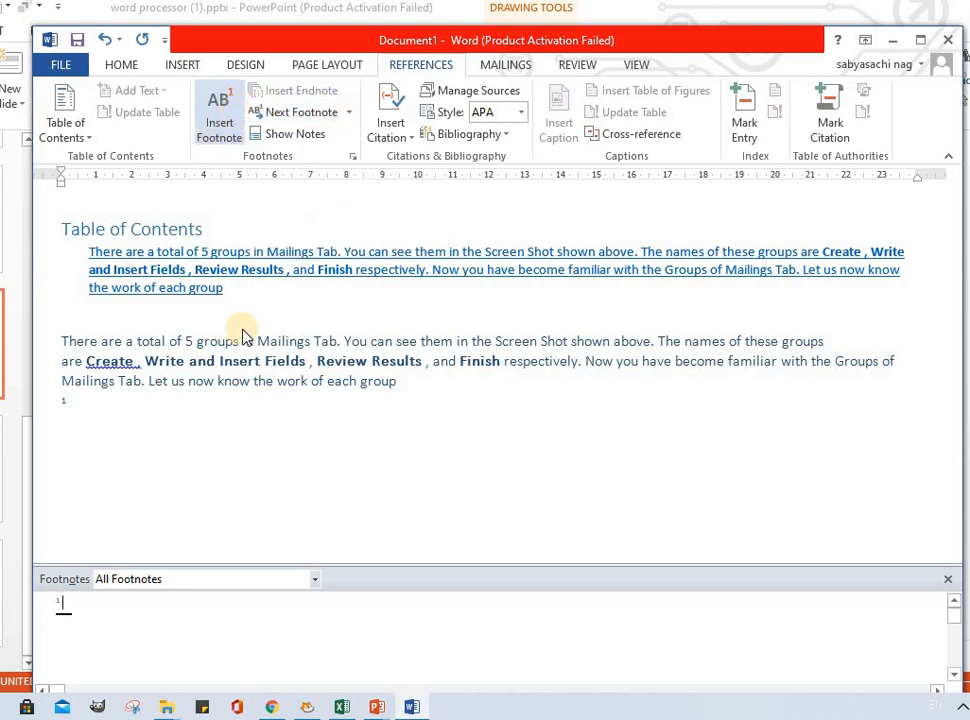
click(320, 130)
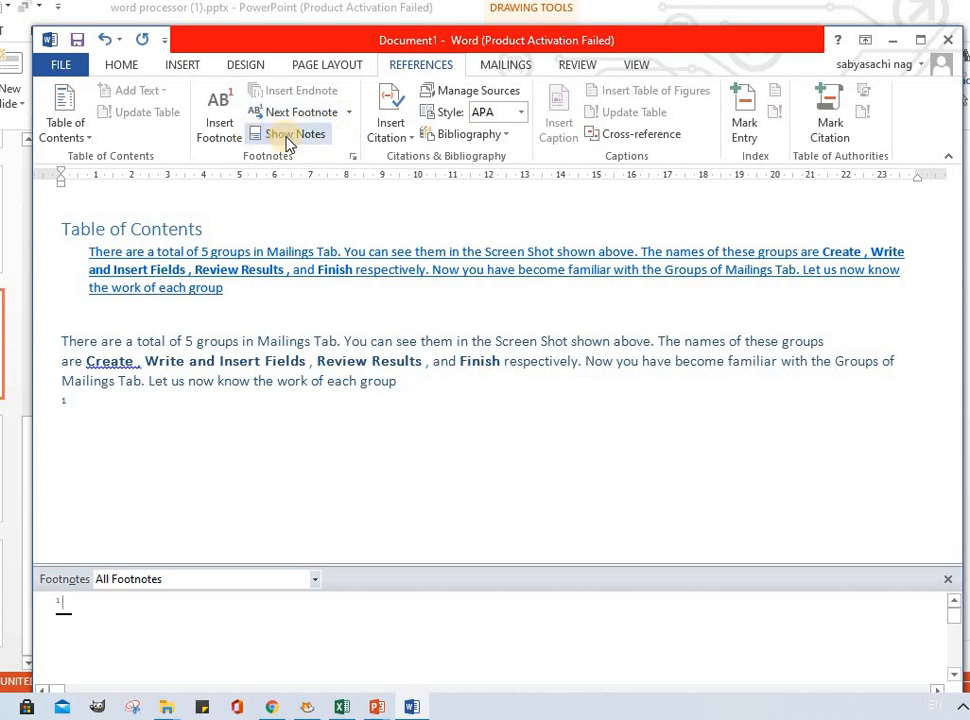
click(289, 139)
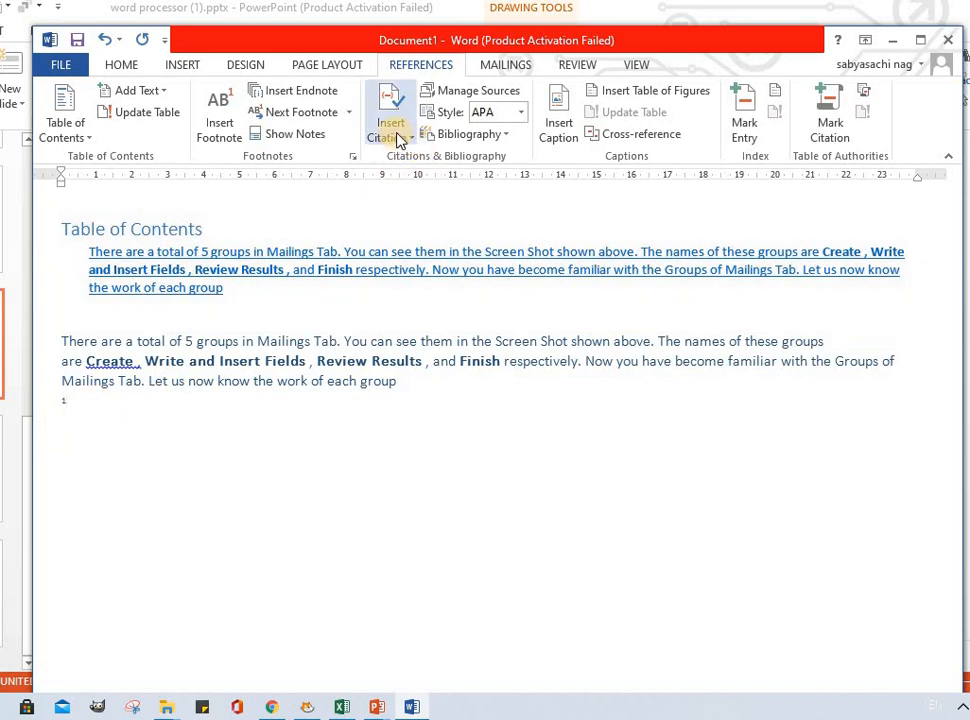
Step: Add a new citation source and enter the city jst, publisher sum, year 2020 and title leteer
click(405, 135)
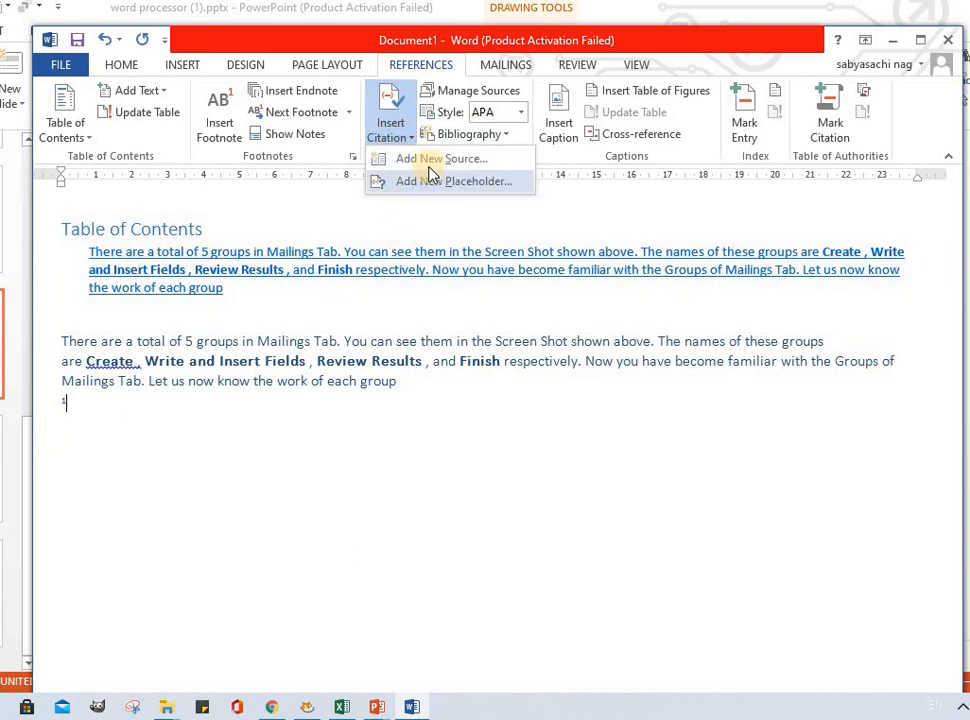
click(451, 168)
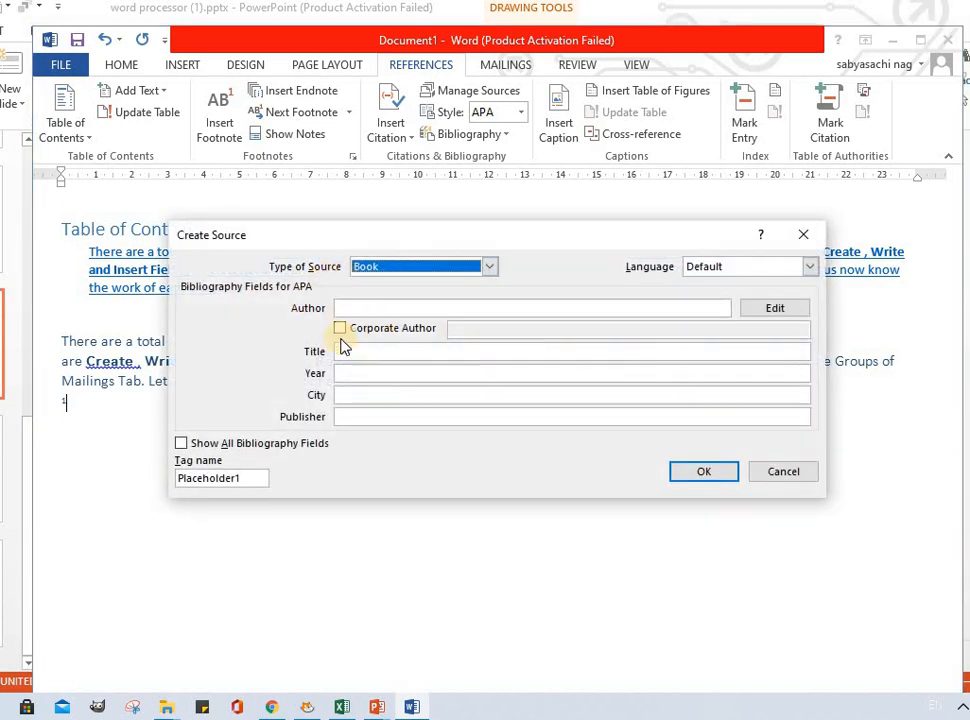
click(338, 308)
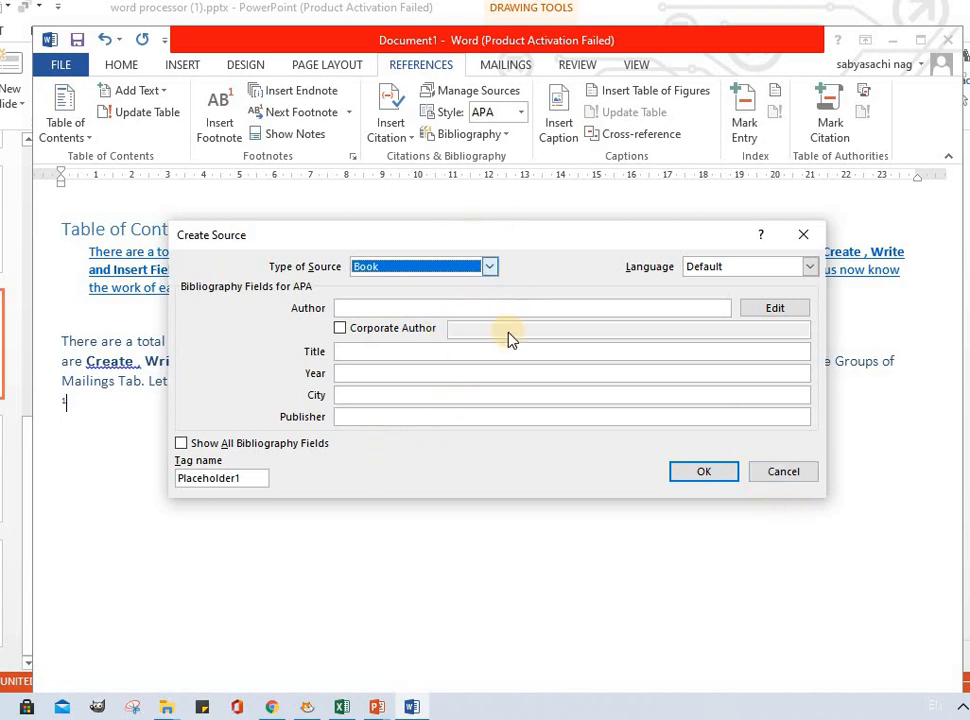
click(384, 396)
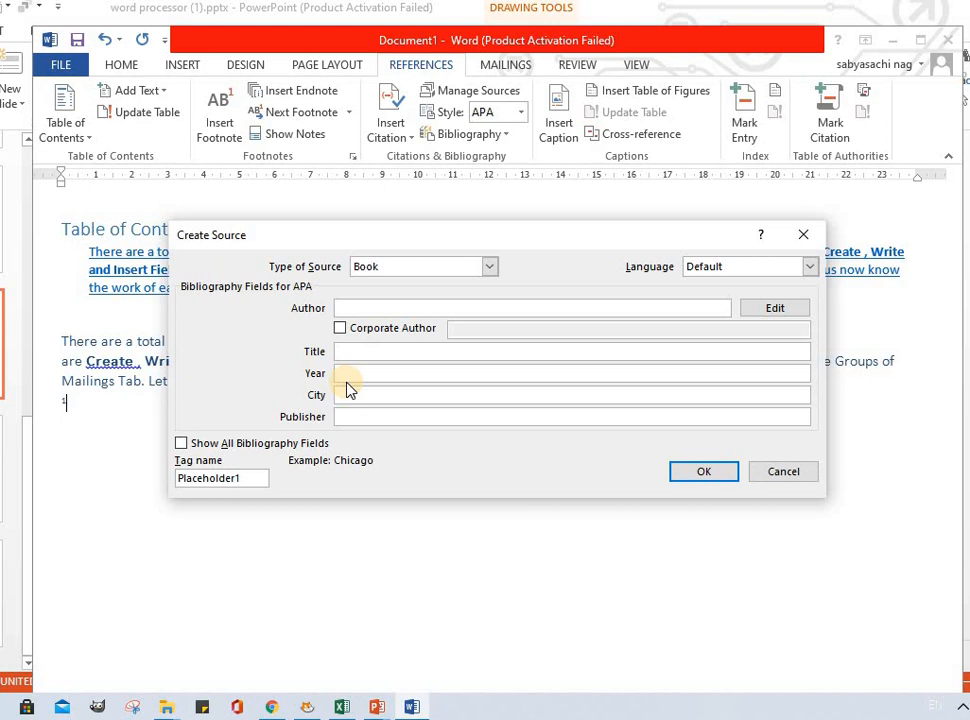
text(jst)
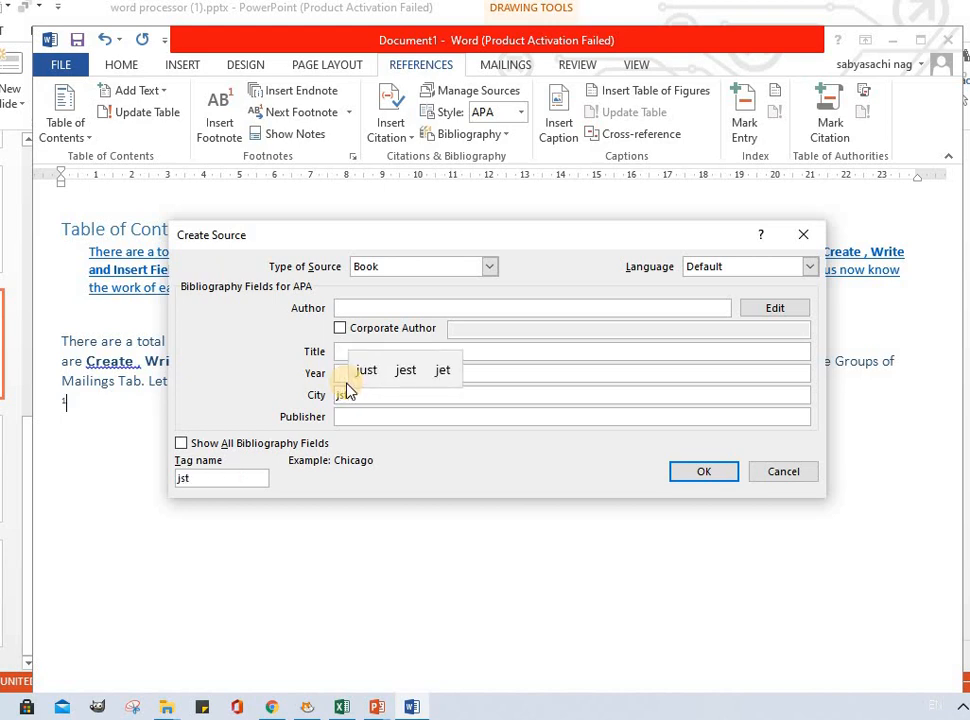
click(378, 418)
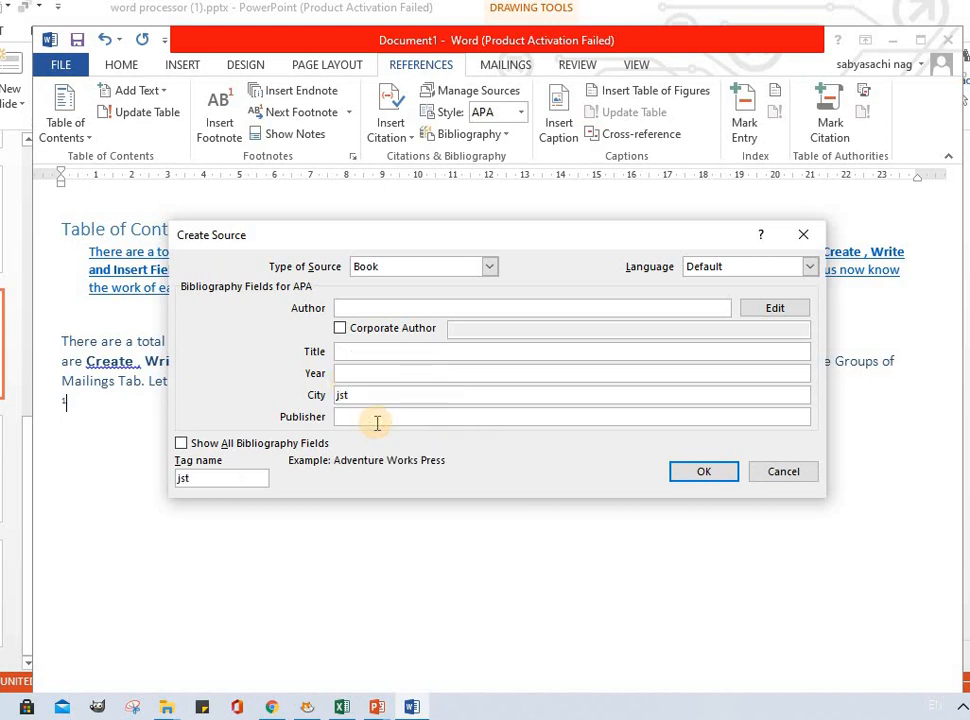
text(su,)
text(m)
click(344, 372)
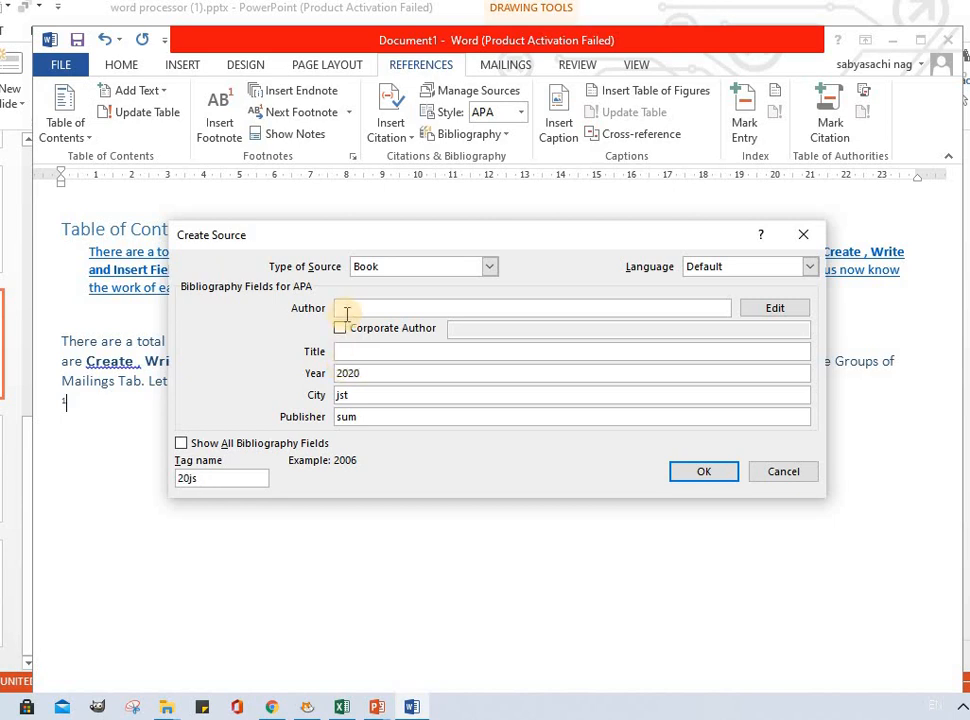
click(360, 352)
text(l)
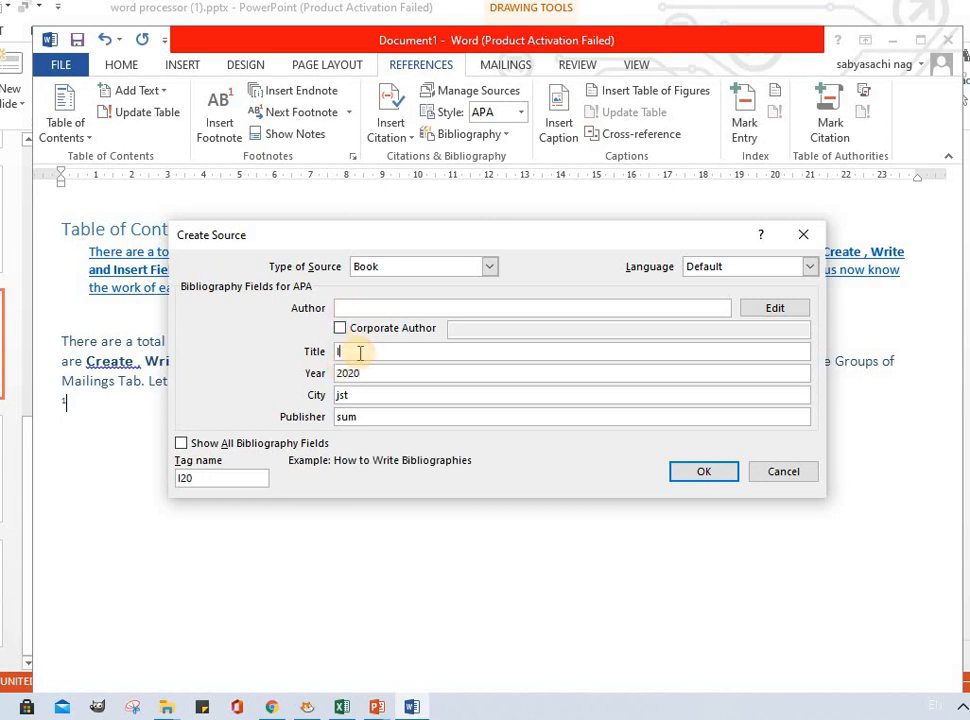
text(eteer)
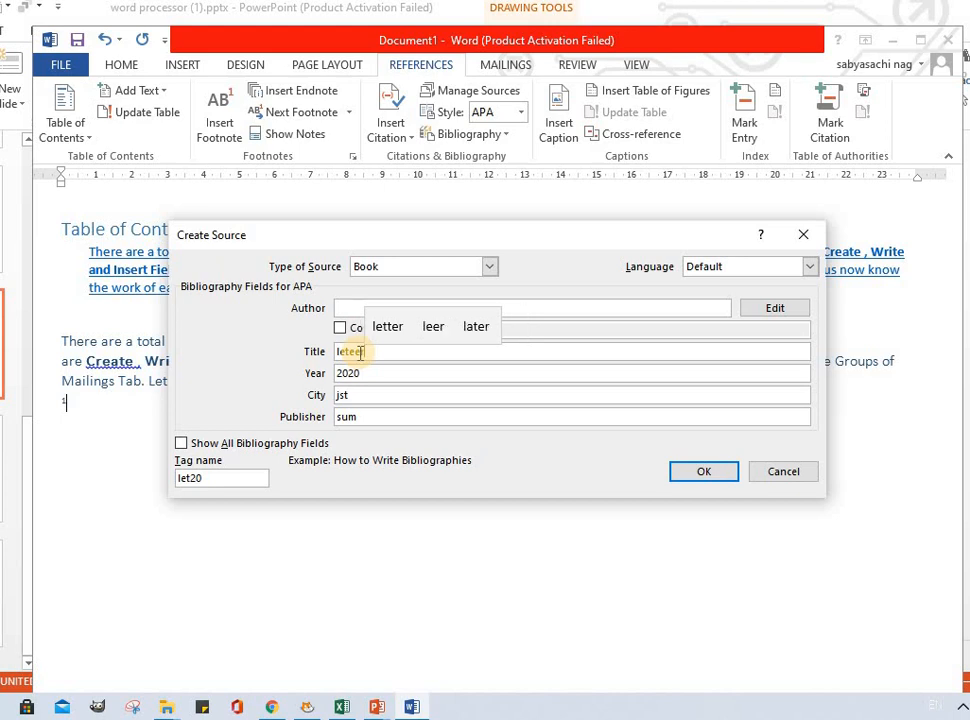
Step: Tick Corporate Author, browse the source type list, and insert the citation into the document
click(344, 329)
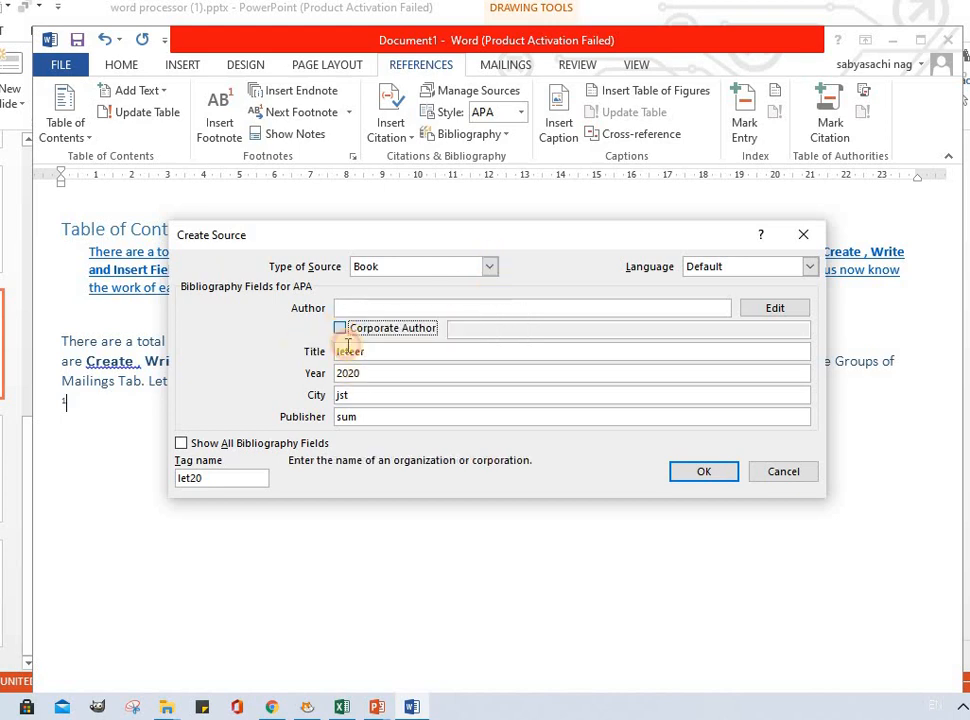
click(341, 328)
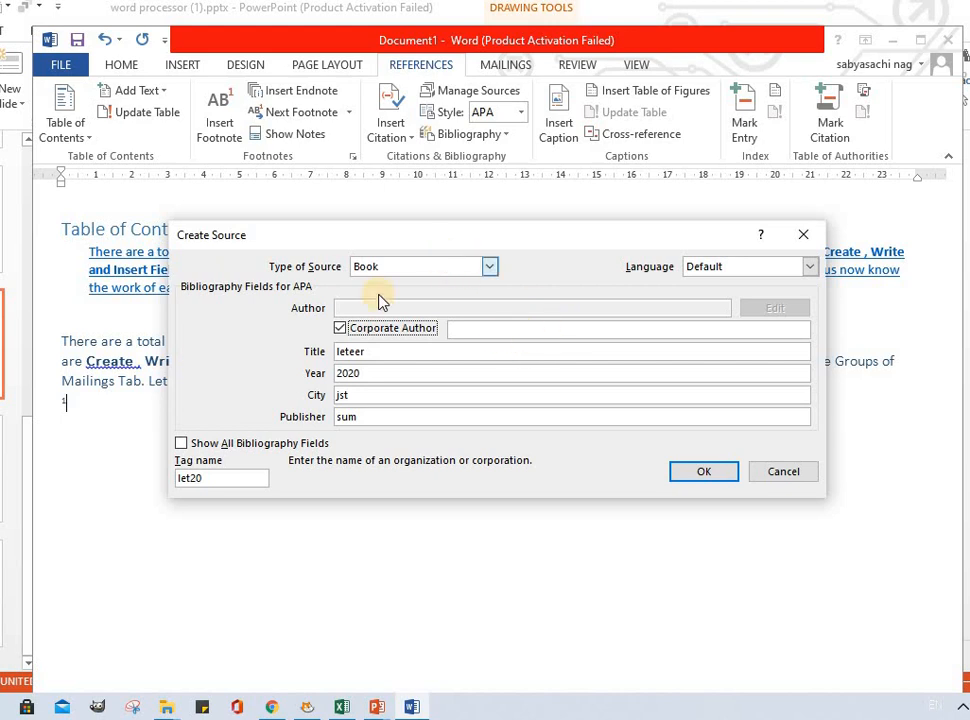
click(490, 267)
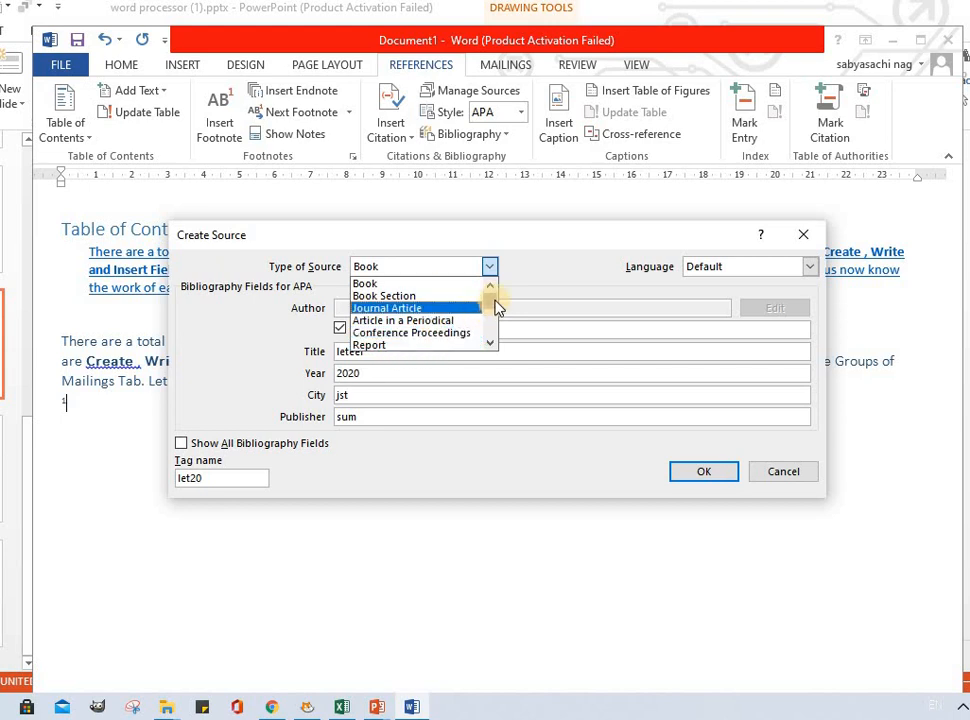
drag(496, 305, 497, 311)
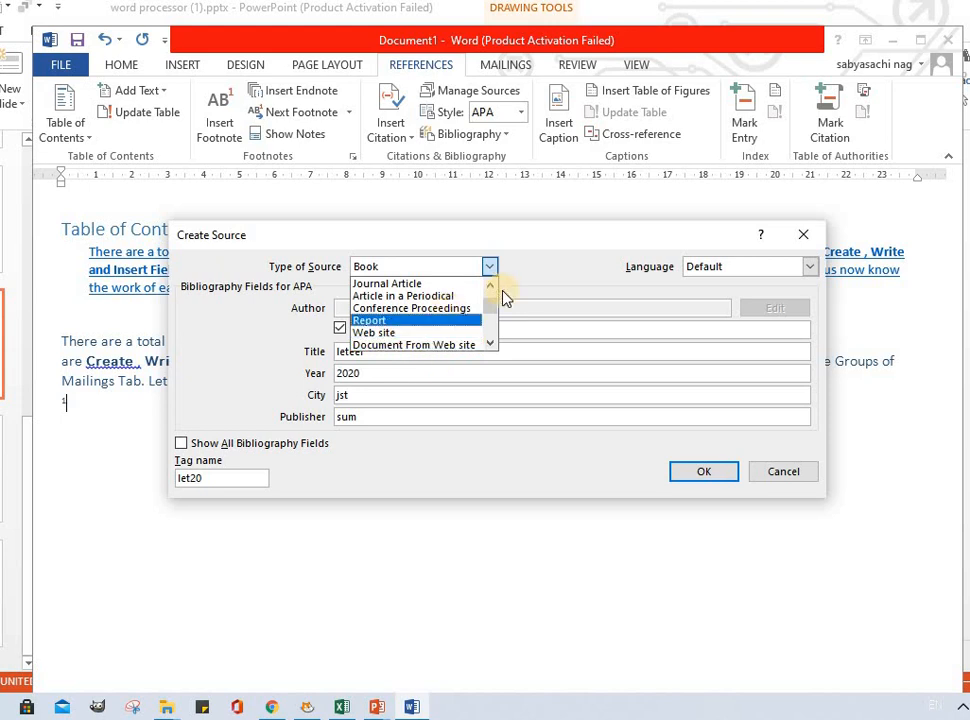
click(581, 281)
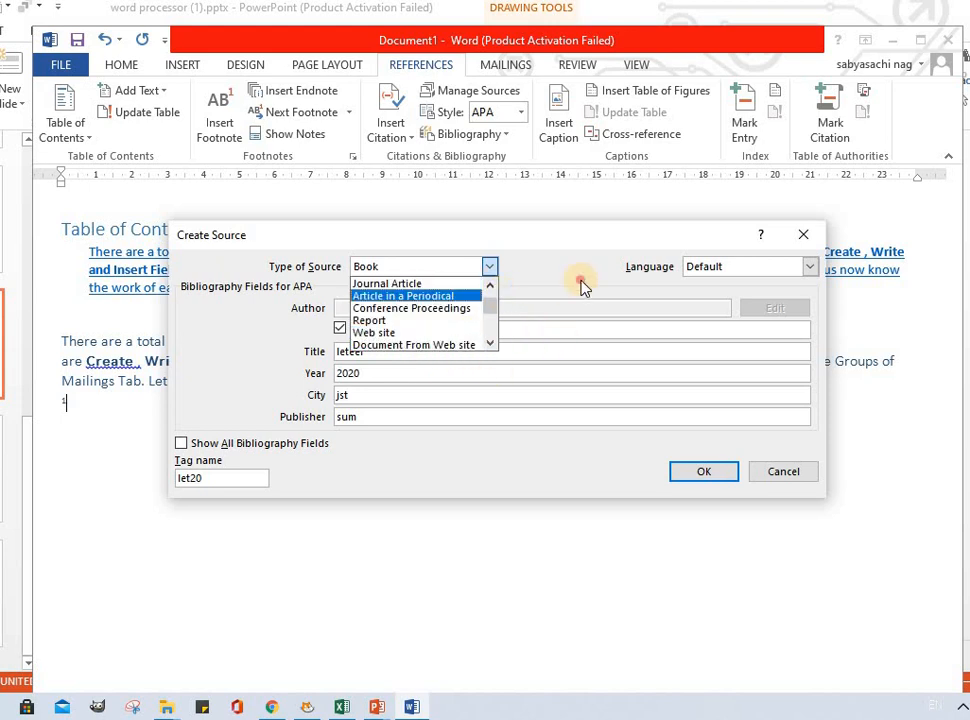
click(703, 472)
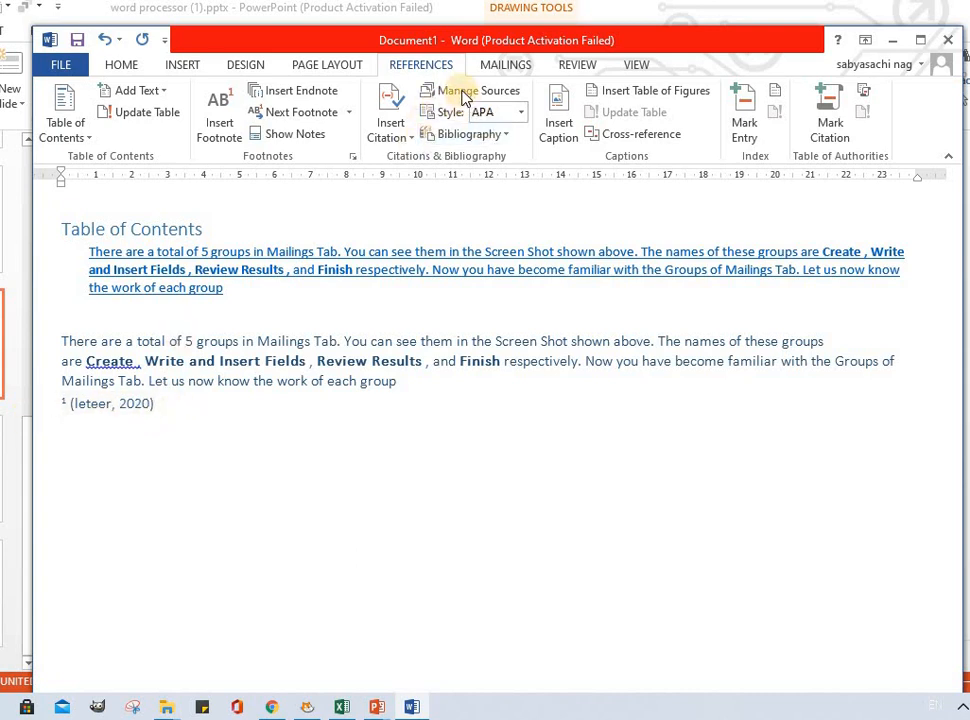
Step: Insert the built-in Bibliography at the end of the document
click(519, 114)
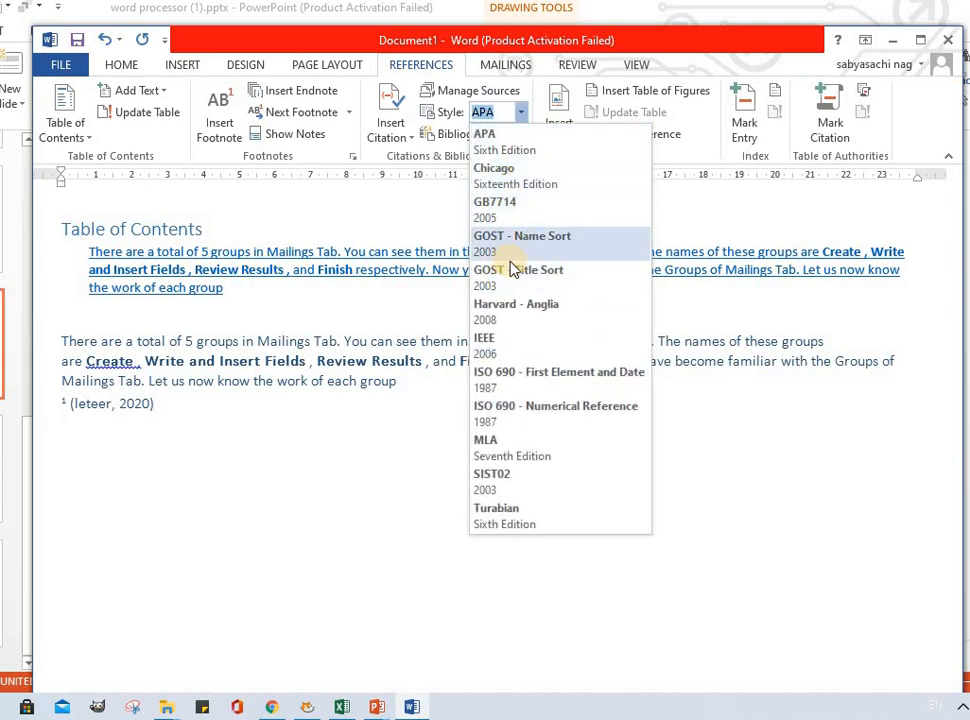
click(398, 201)
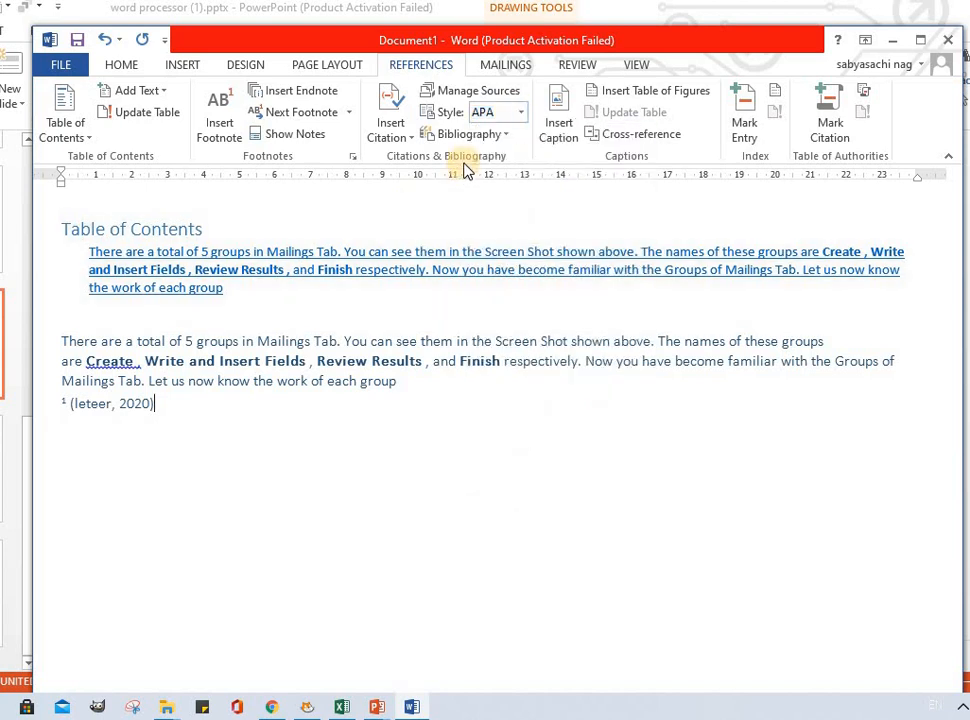
click(497, 139)
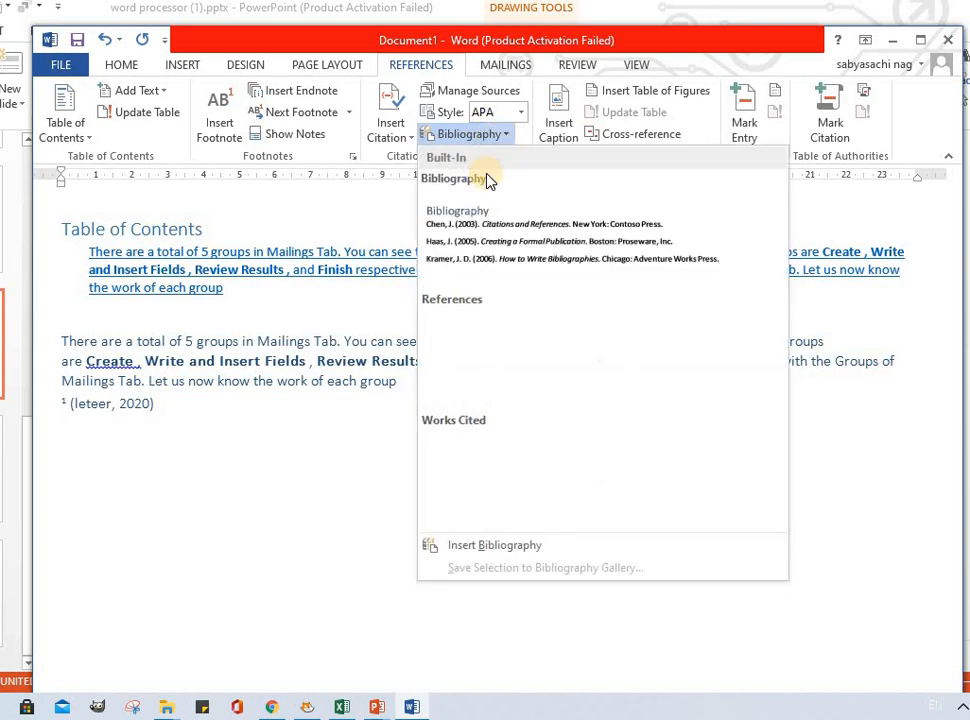
click(520, 250)
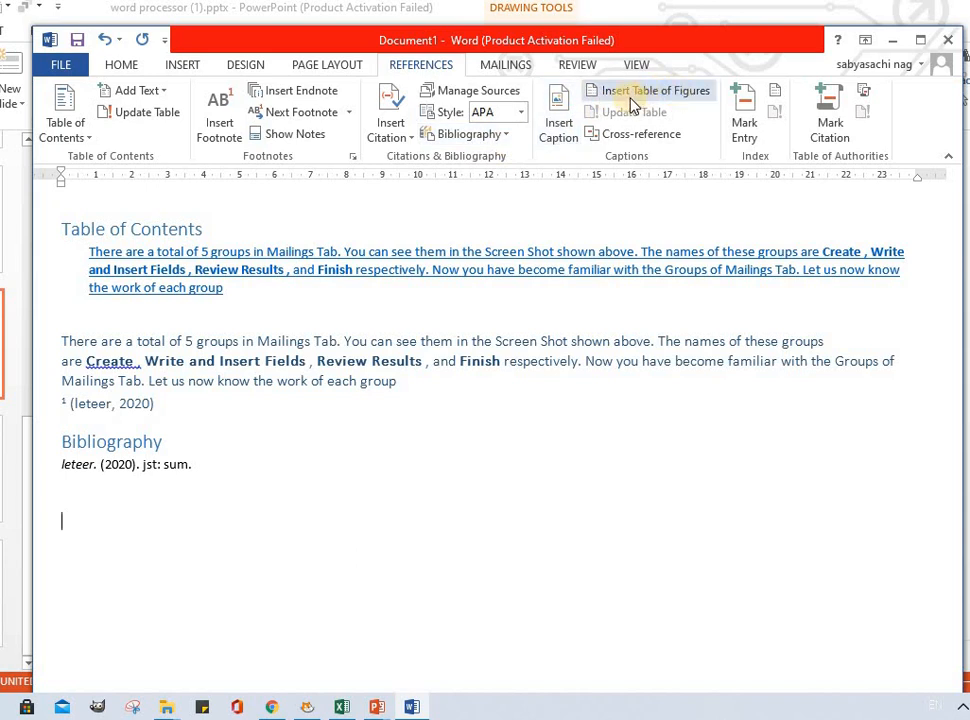
Step: Insert a caption reading Figure 1fhfhfyu below the bibliography
click(565, 133)
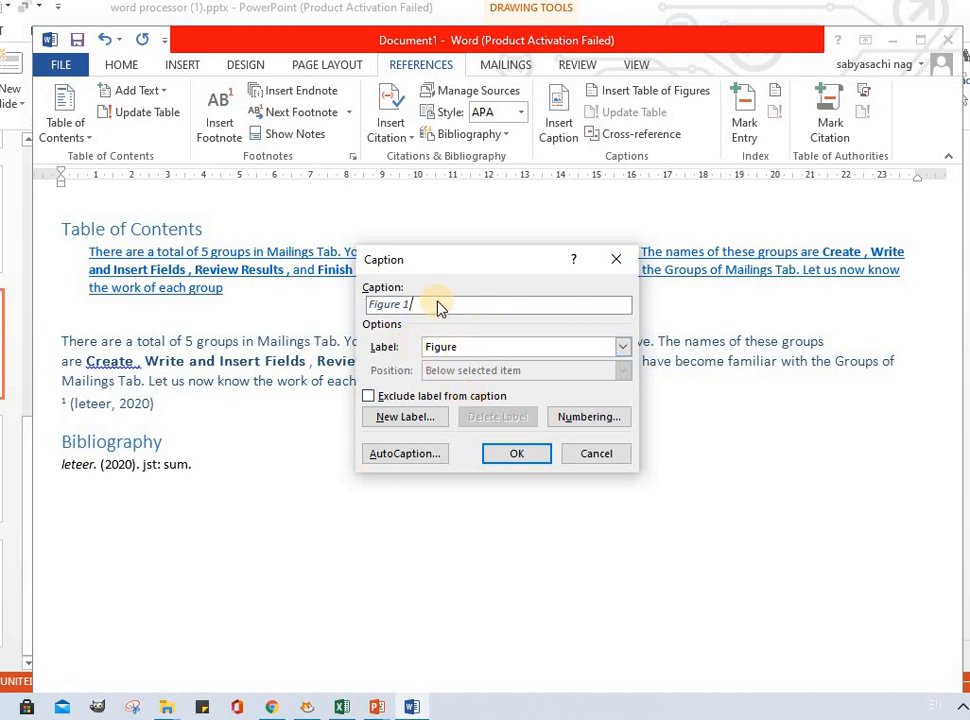
text(fhfhfyu)
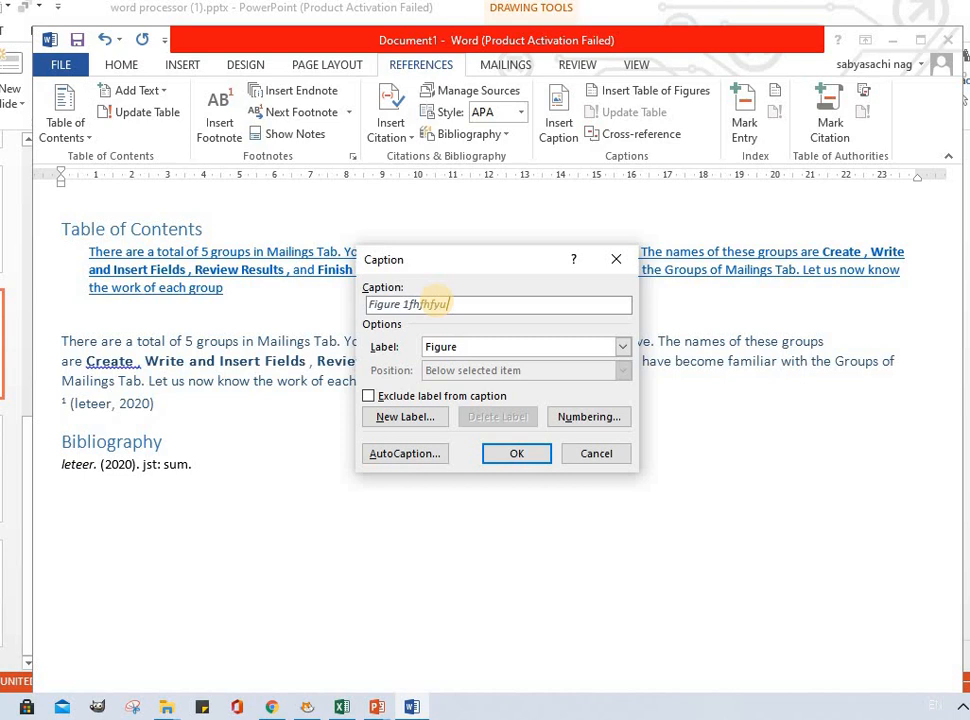
click(514, 456)
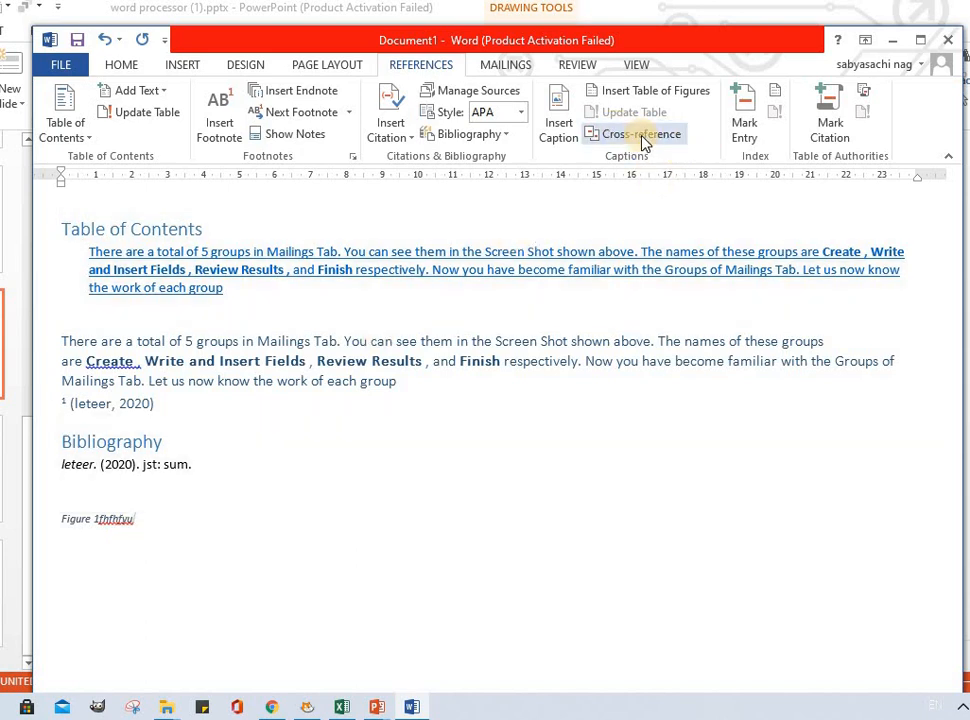
Step: Open the Mark Index Entry dialog and close it
click(746, 132)
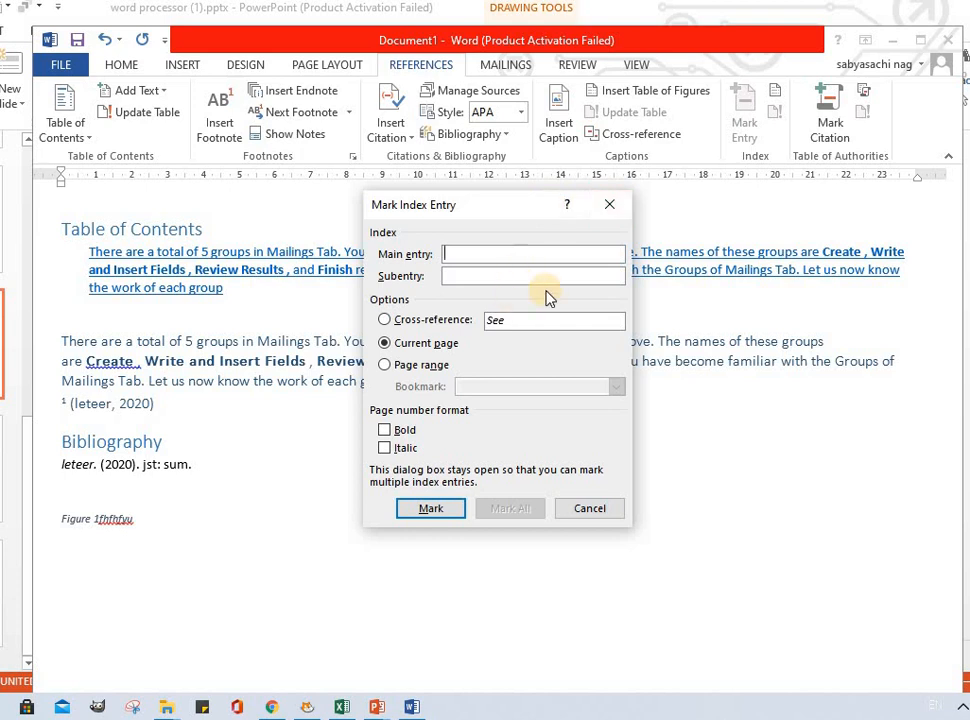
click(610, 204)
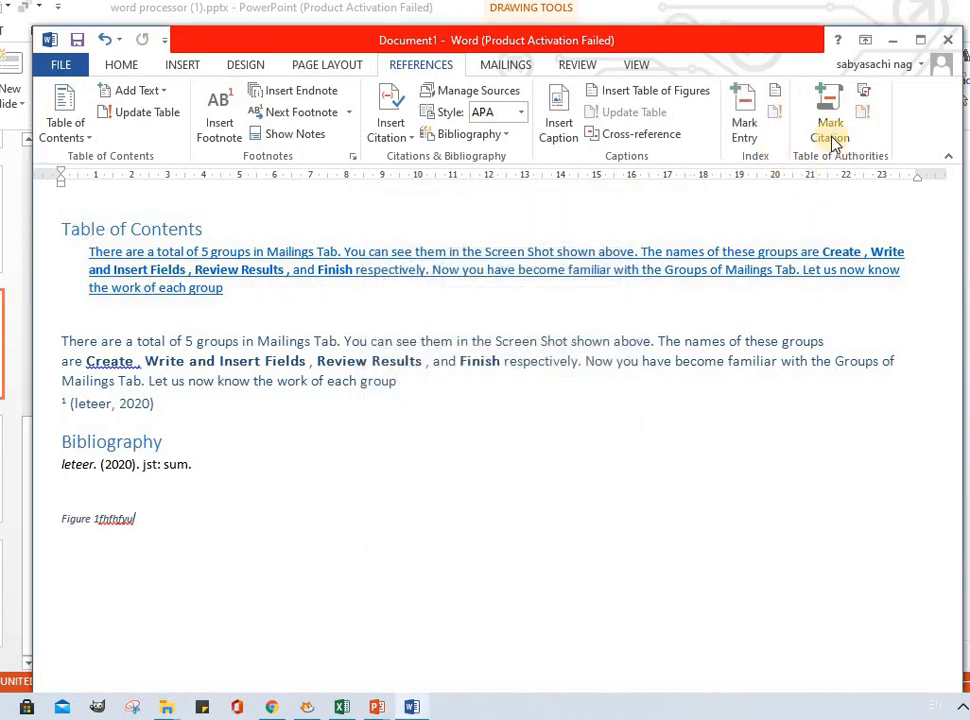
Step: Open Mark Citation and search for the next citation with selected text xgfdgghvjh and short citation hhhcyfyub
click(836, 130)
click(836, 134)
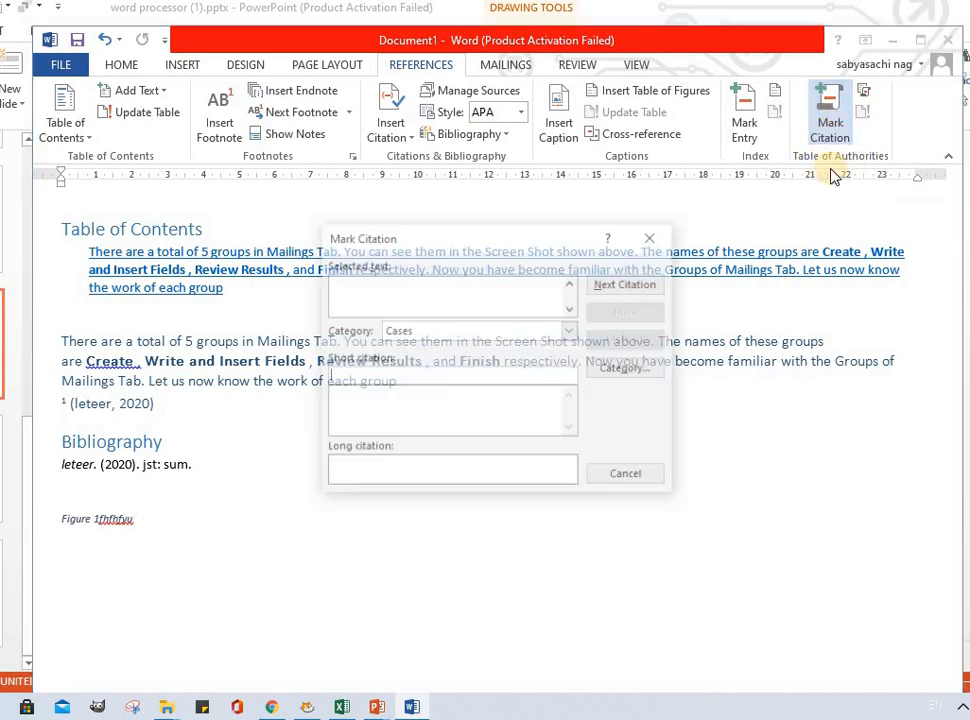
click(474, 289)
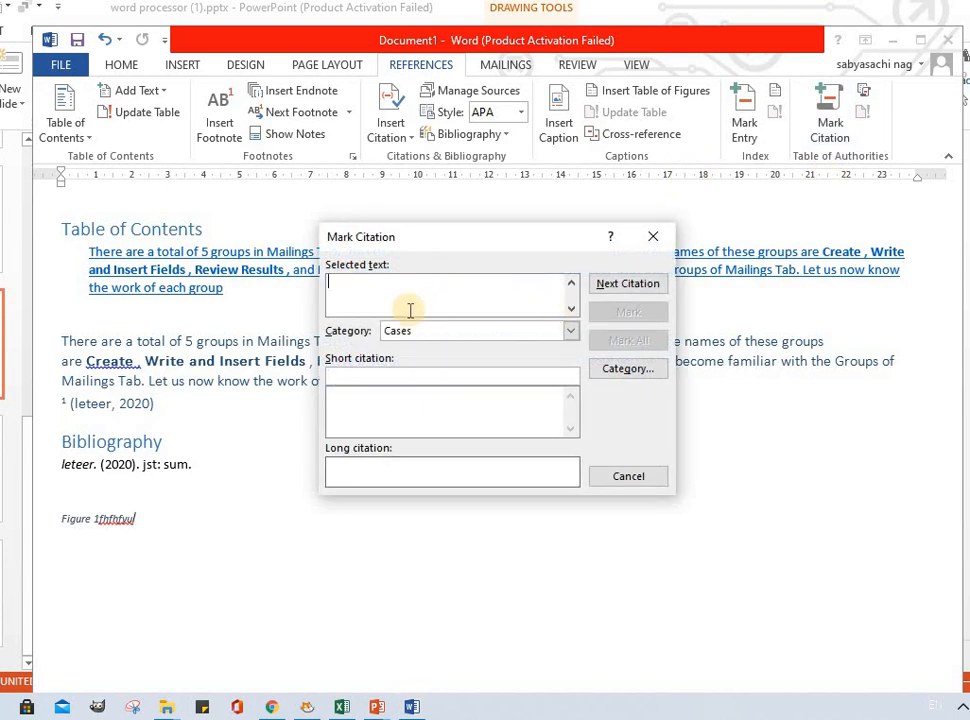
text(xgfdgghvjh)
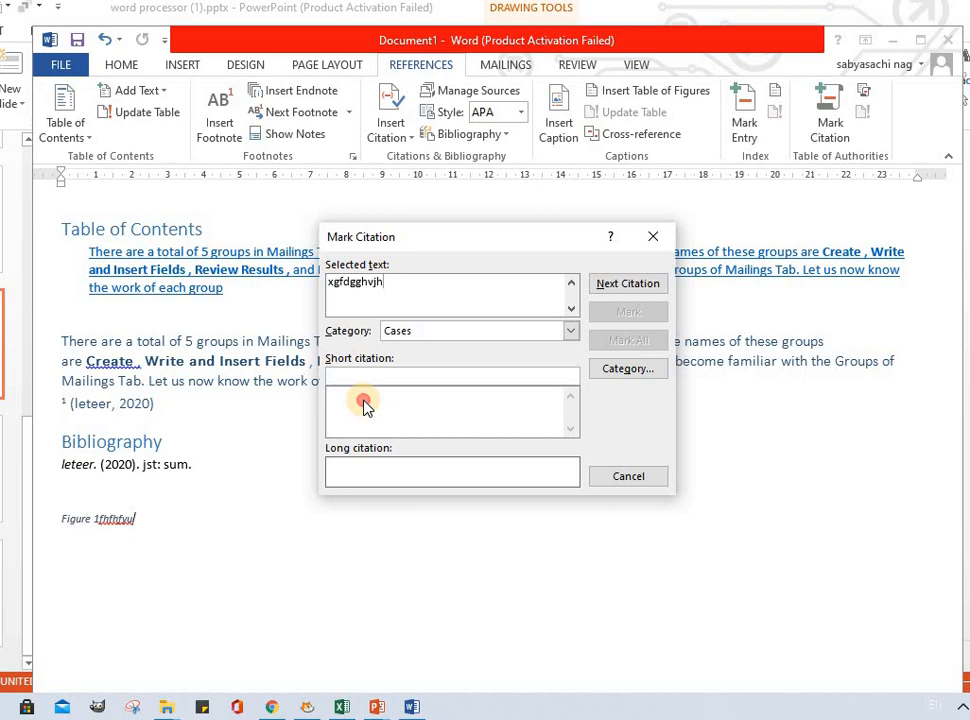
click(364, 404)
text(hhhgyfyub)
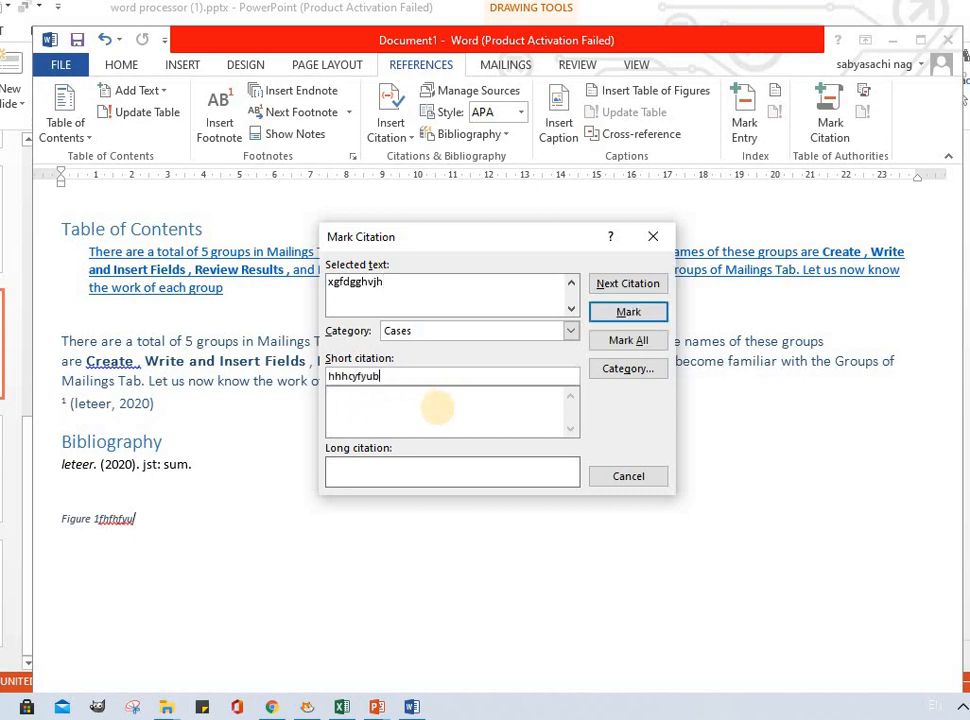
click(399, 468)
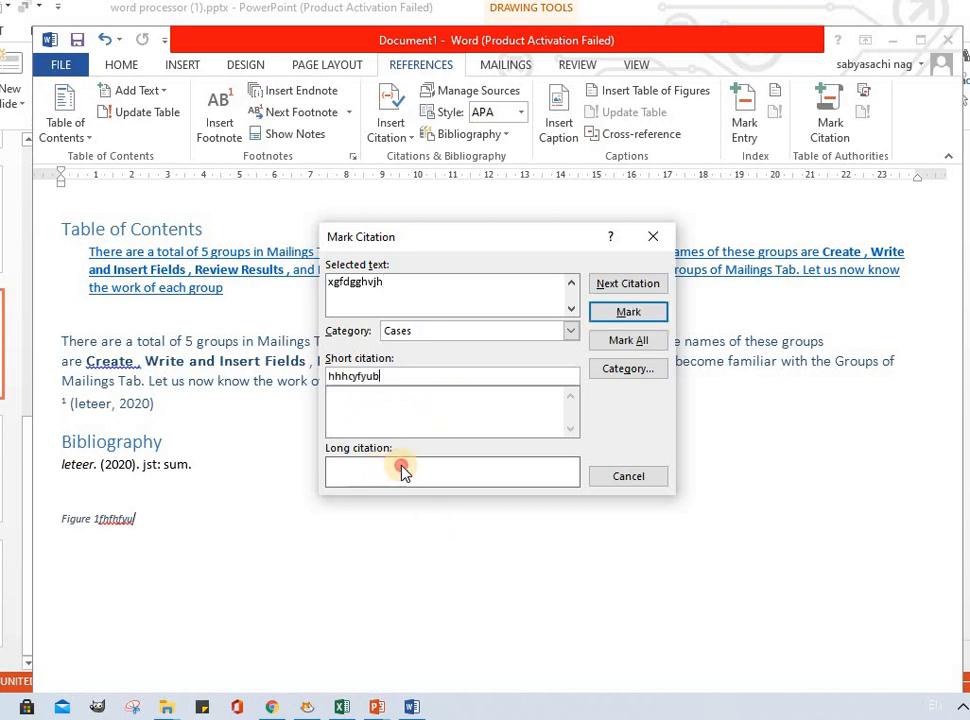
click(630, 286)
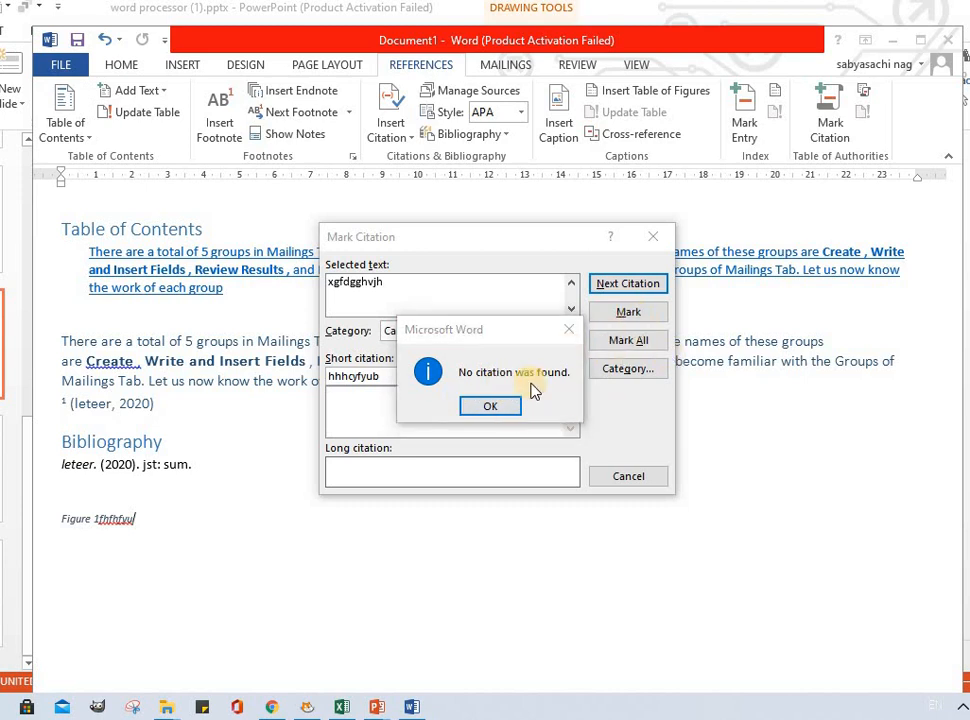
click(502, 404)
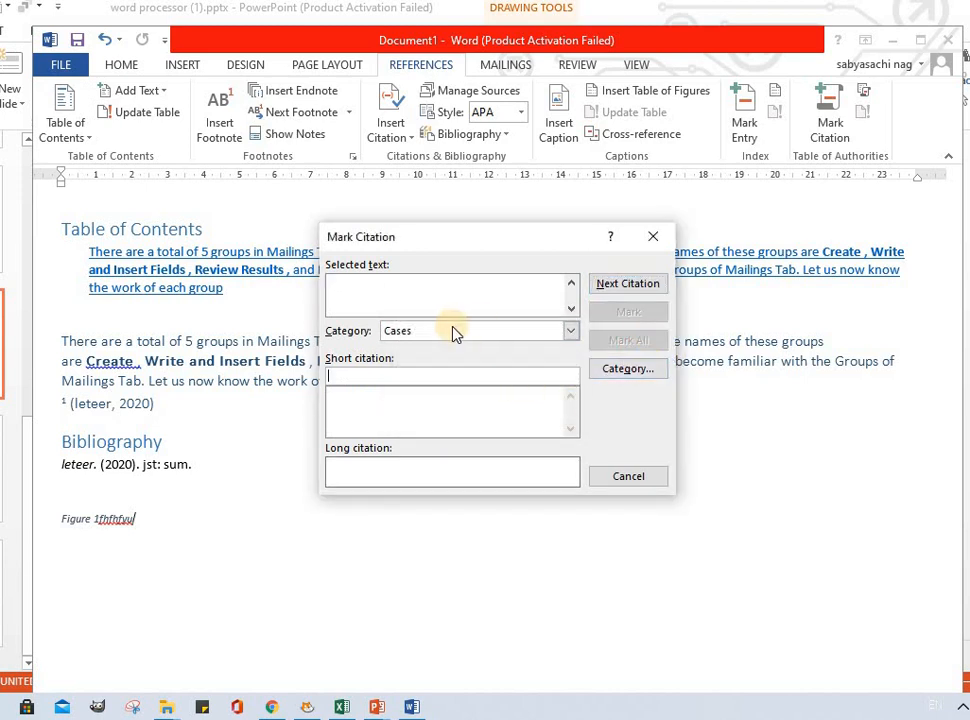
Step: Search for the next citation of the text review
click(408, 297)
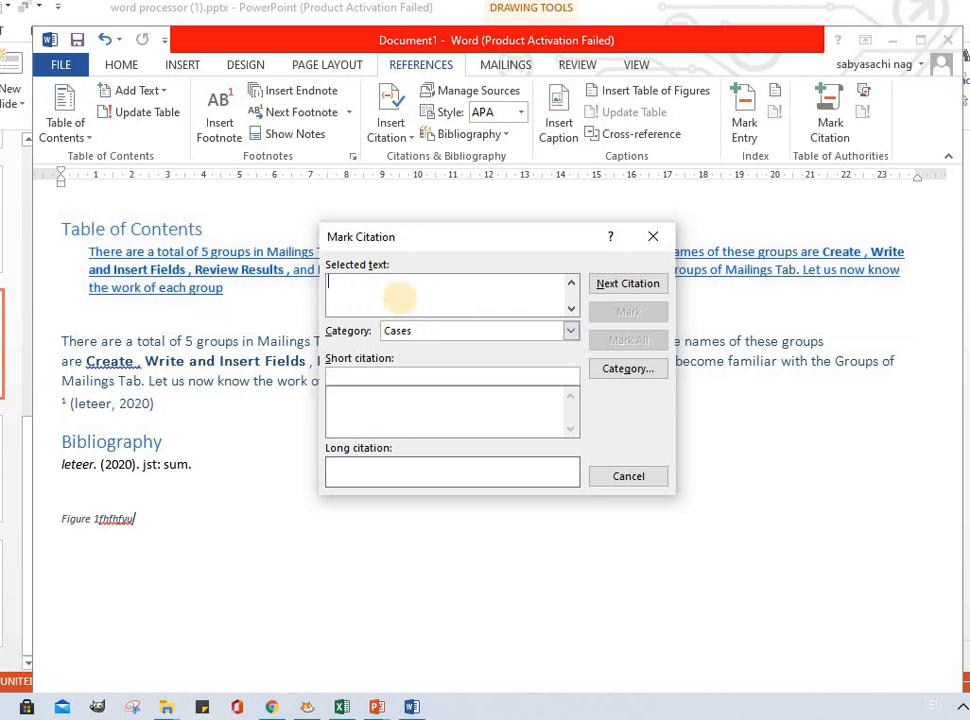
text(review)
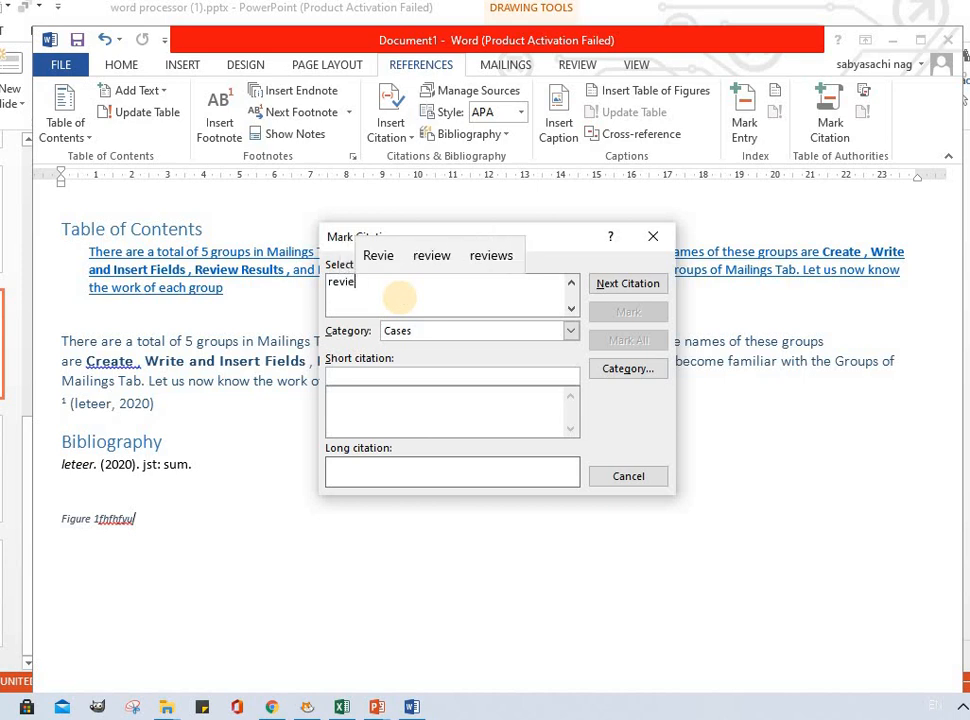
click(610, 284)
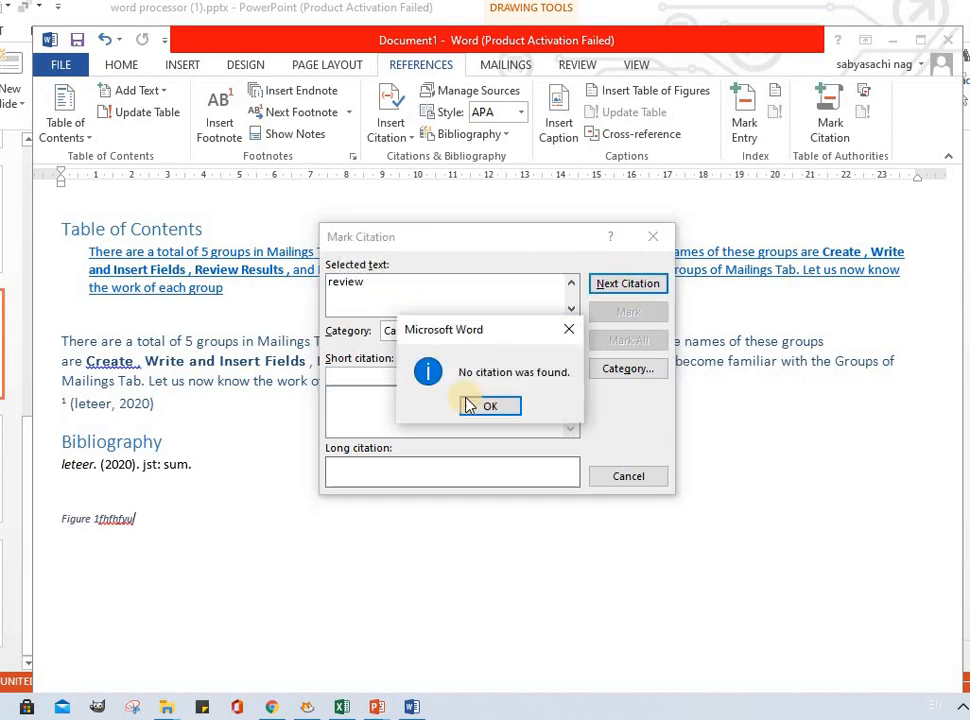
click(503, 407)
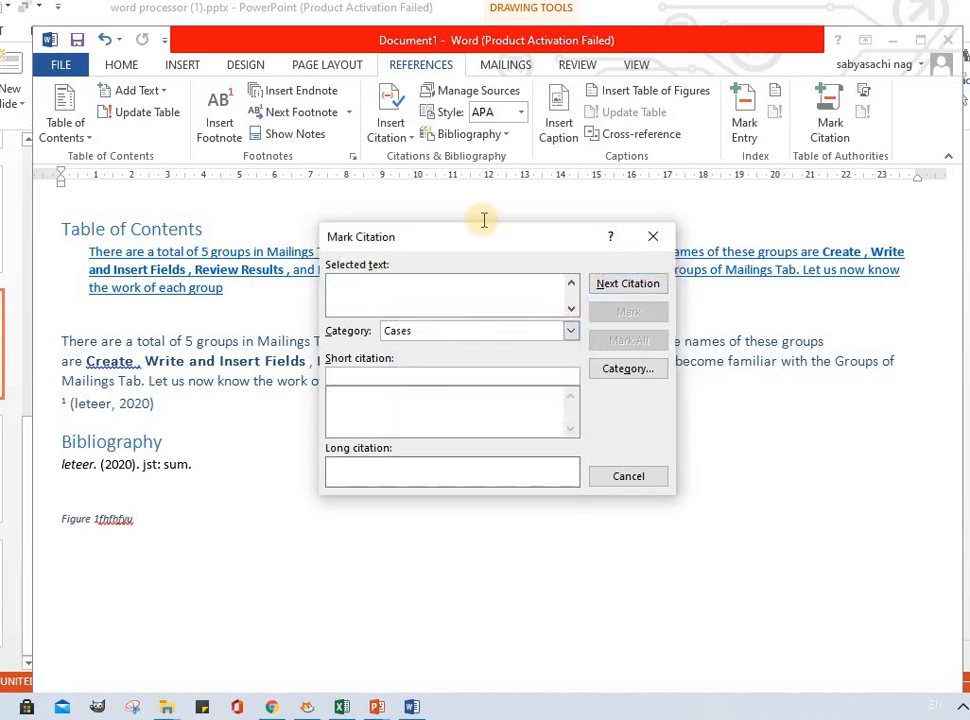
Step: Search for the next citation of the text Table
drag(490, 248, 646, 253)
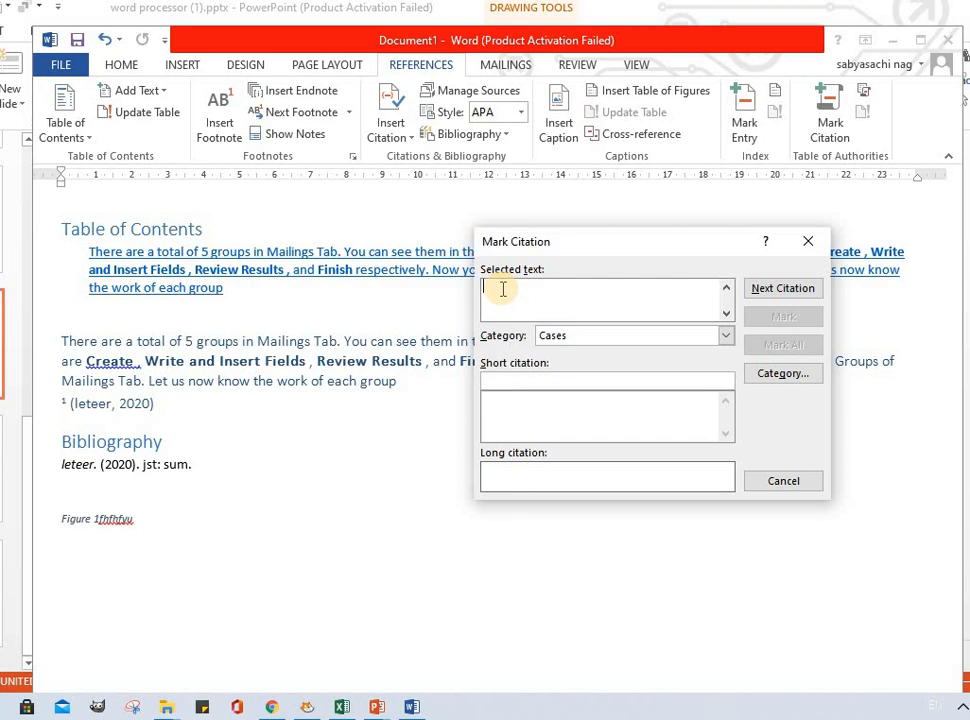
text(T)
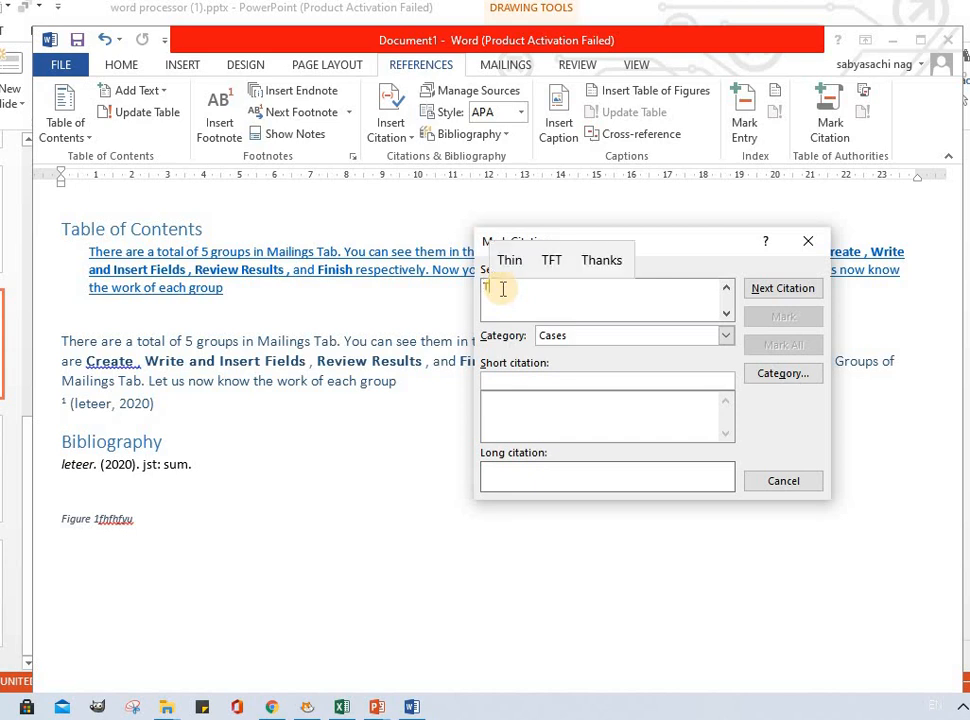
text(able)
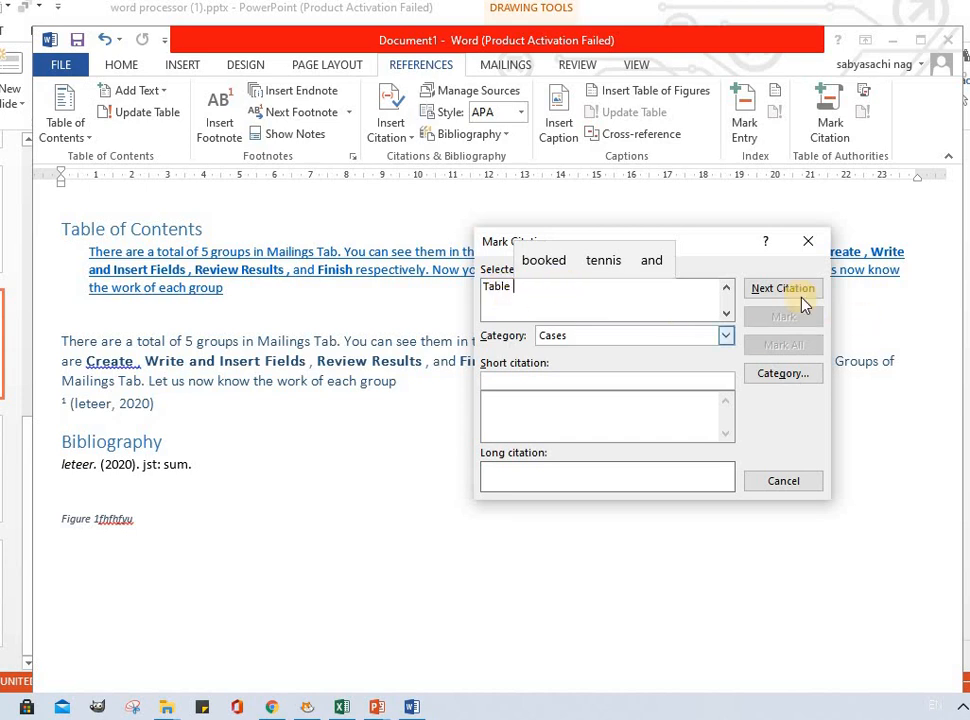
click(760, 290)
click(489, 406)
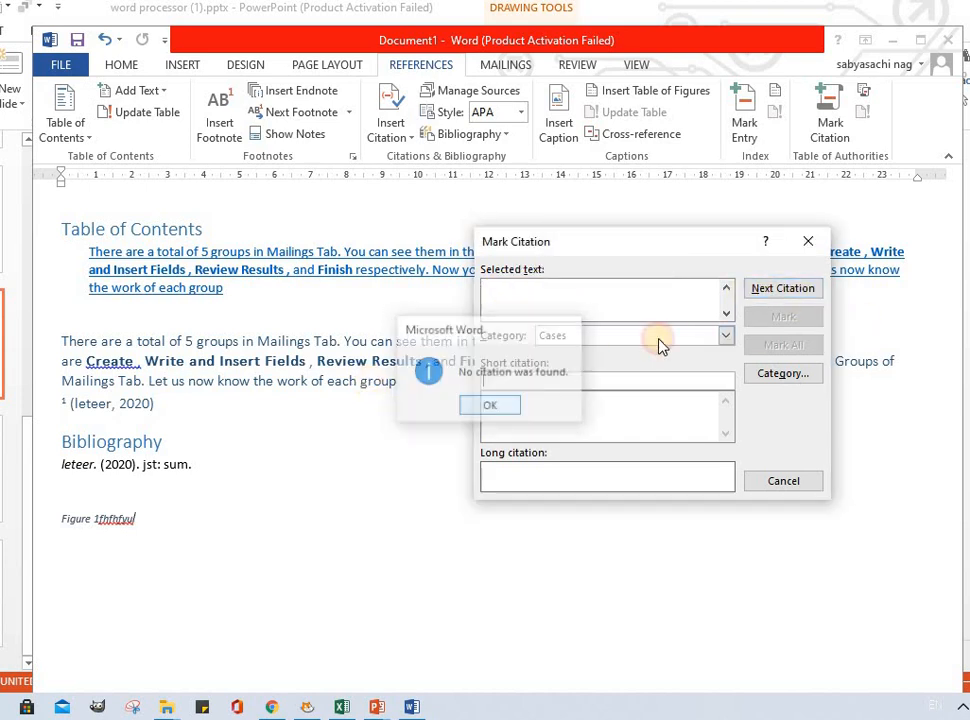